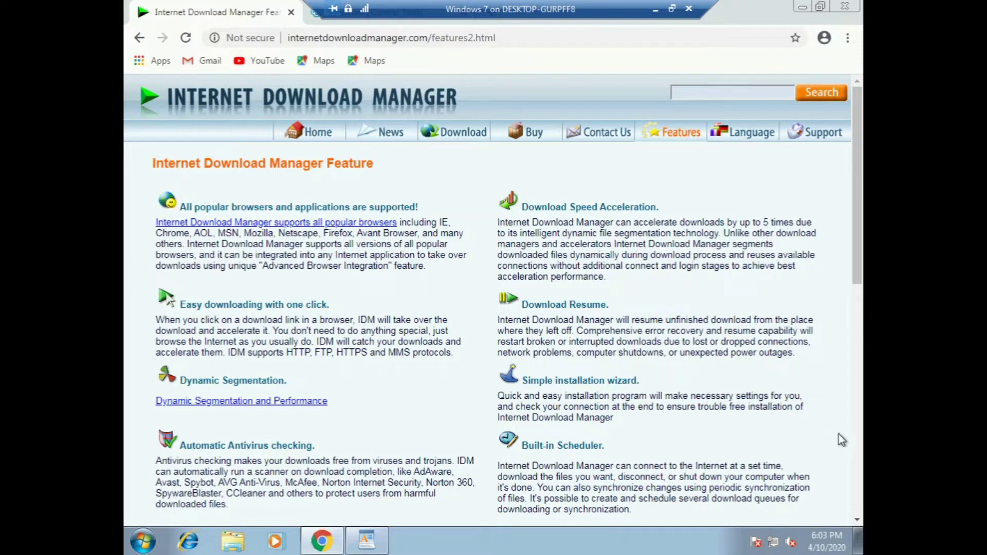
pyautogui.scroll(-3, 857, 520)
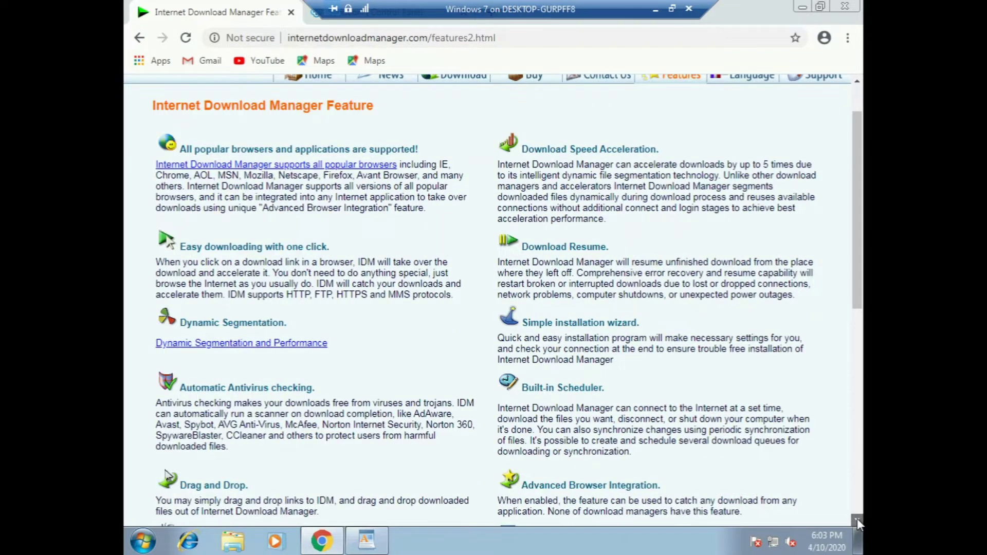
pyautogui.scroll(-1, 856, 521)
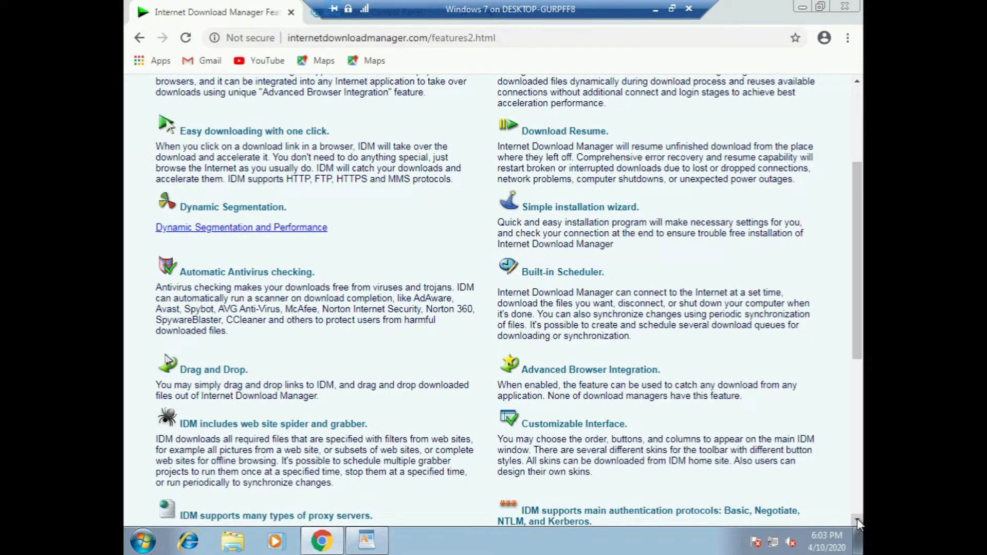
pyautogui.scroll(-1, 856, 520)
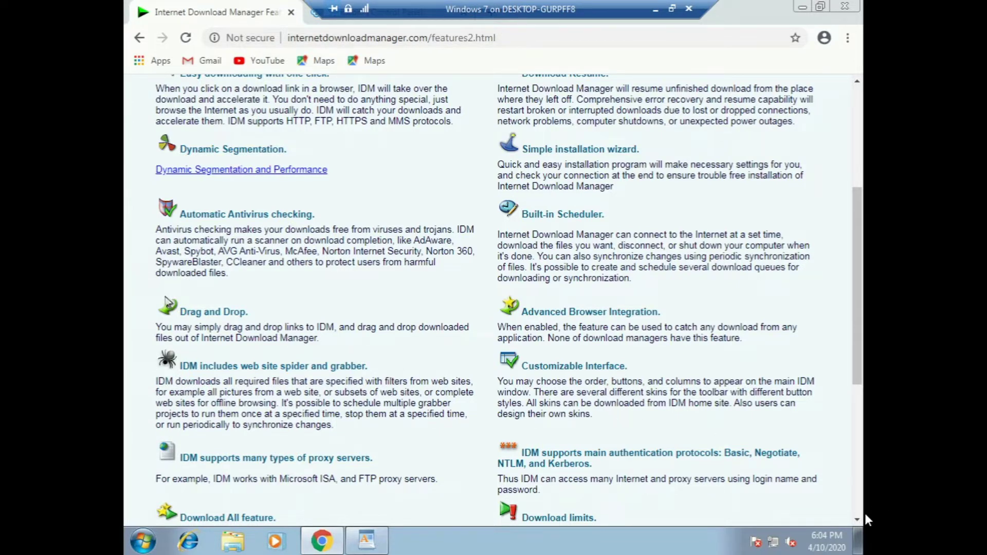
pyautogui.scroll(-4, 858, 520)
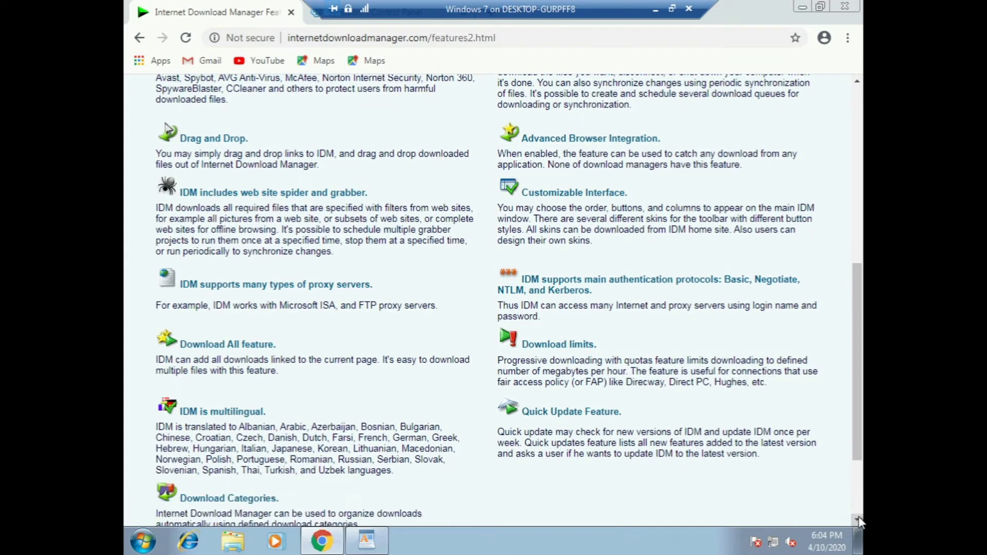
pyautogui.scroll(-2, 858, 521)
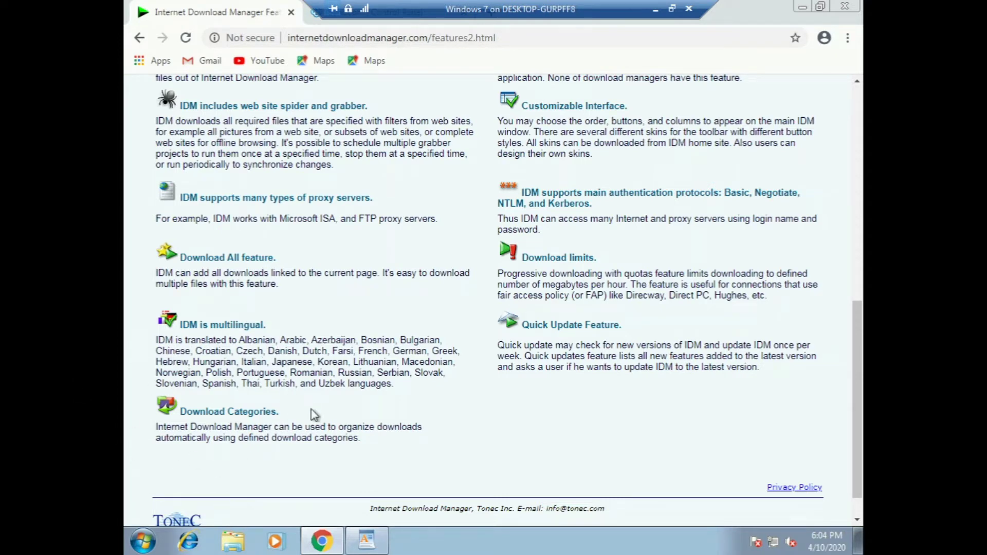
pyautogui.click(857, 81)
pyautogui.moveTo(857, 81); pyautogui.dragTo(857, 82)
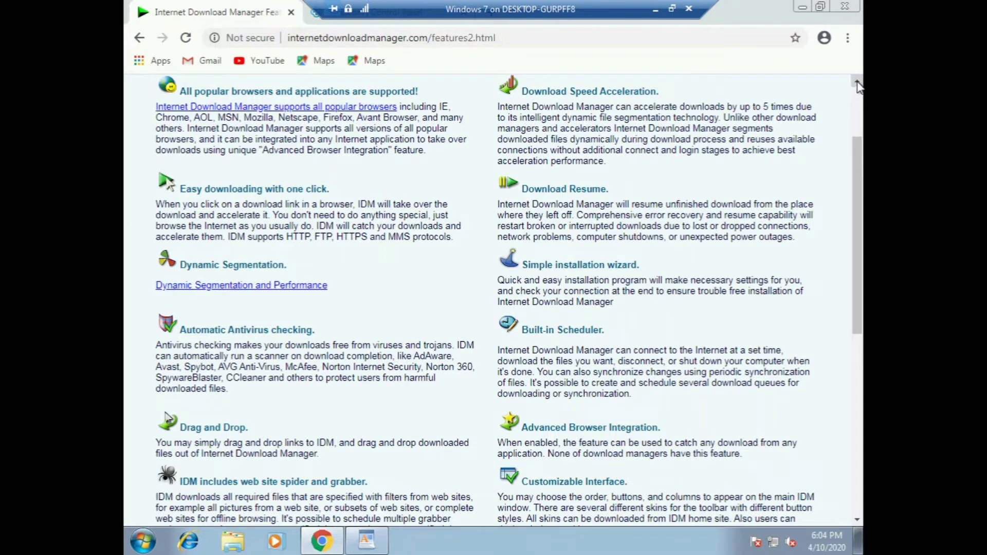
pyautogui.click(857, 82)
pyautogui.click(856, 82)
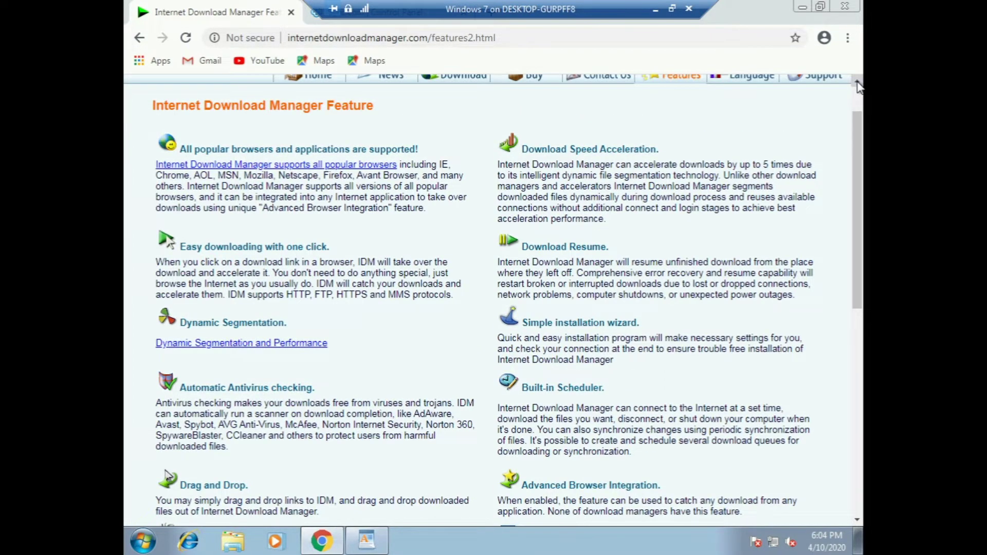
pyautogui.click(857, 83)
pyautogui.click(857, 83)
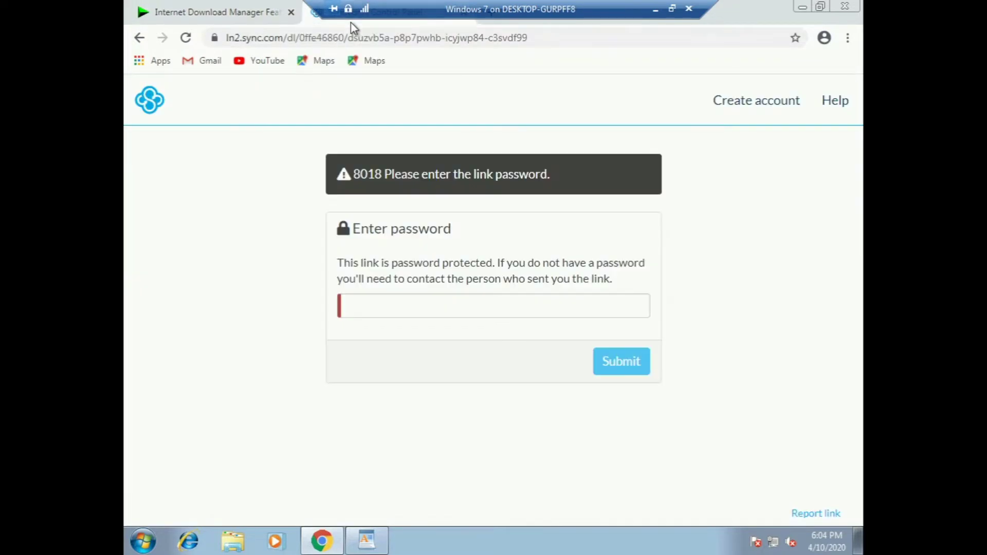
# Enter the shared link's password and submit it to open the Sync.com IDM folder.
pyautogui.click(394, 307)
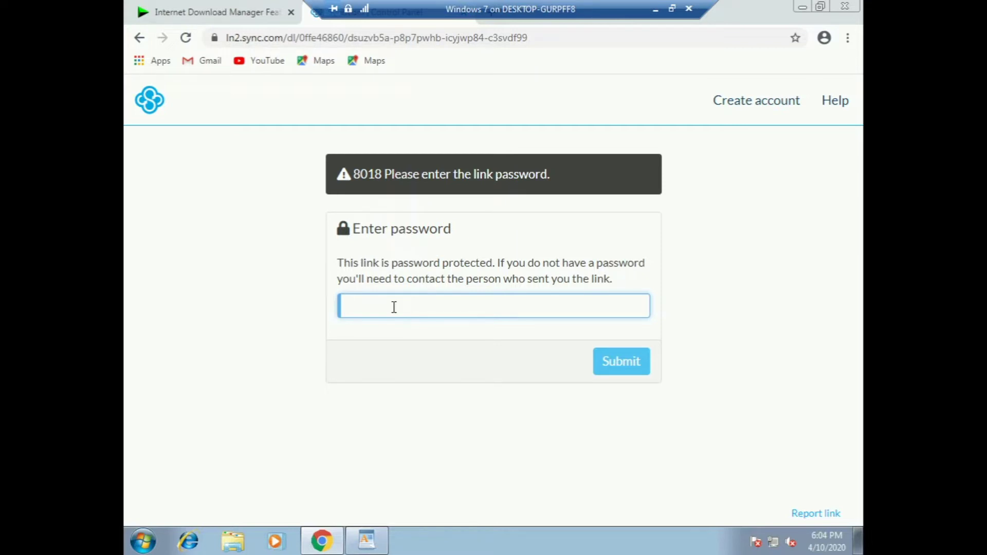
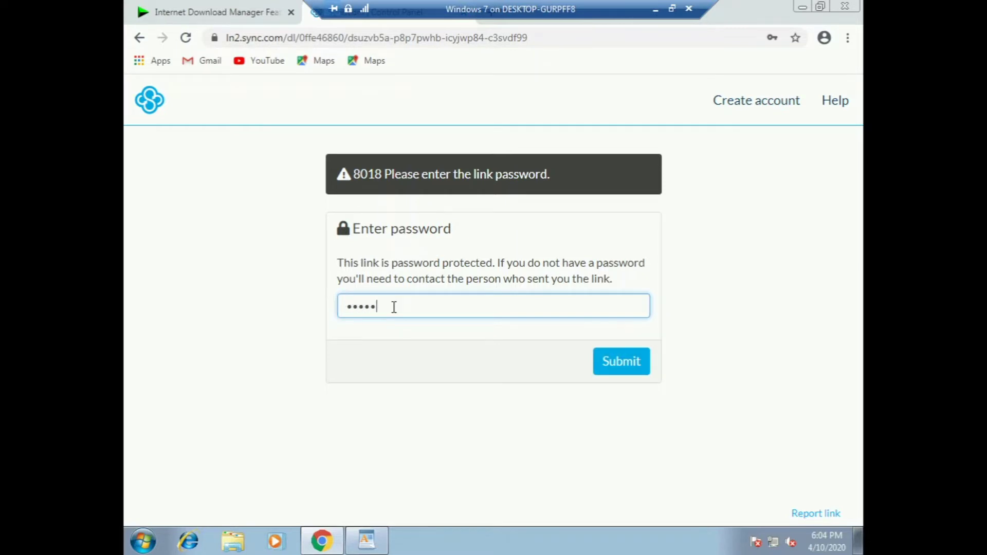
pyautogui.click(630, 371)
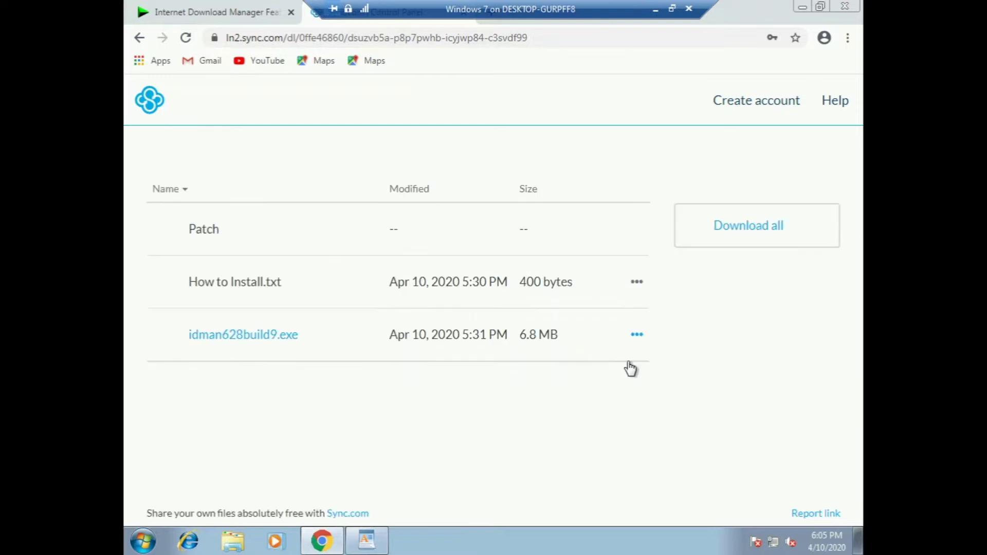
# Download the whole shared folder, including Patch, How to Install.txt and idman628build9.exe, as IDM.zip.
pyautogui.click(760, 228)
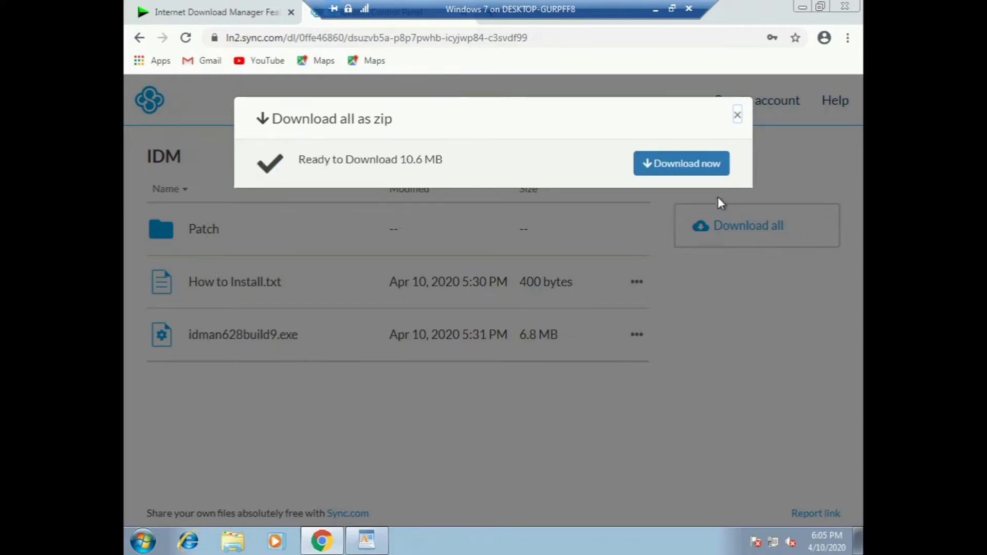
pyautogui.click(685, 163)
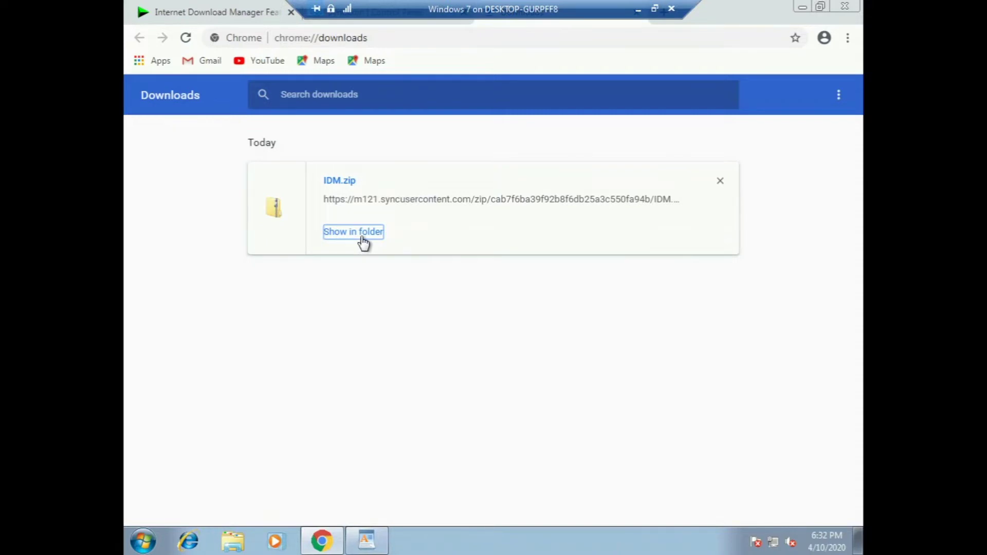
# Extract IDM.zip from the Downloads folder into a new IDM folder.
pyautogui.click(355, 232)
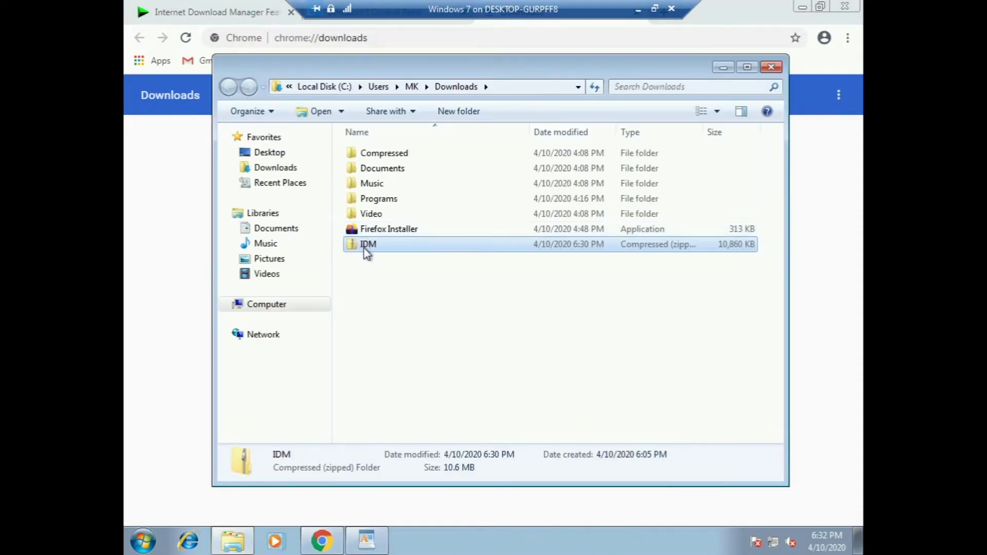
pyautogui.rightClick(366, 251)
pyautogui.click(414, 294)
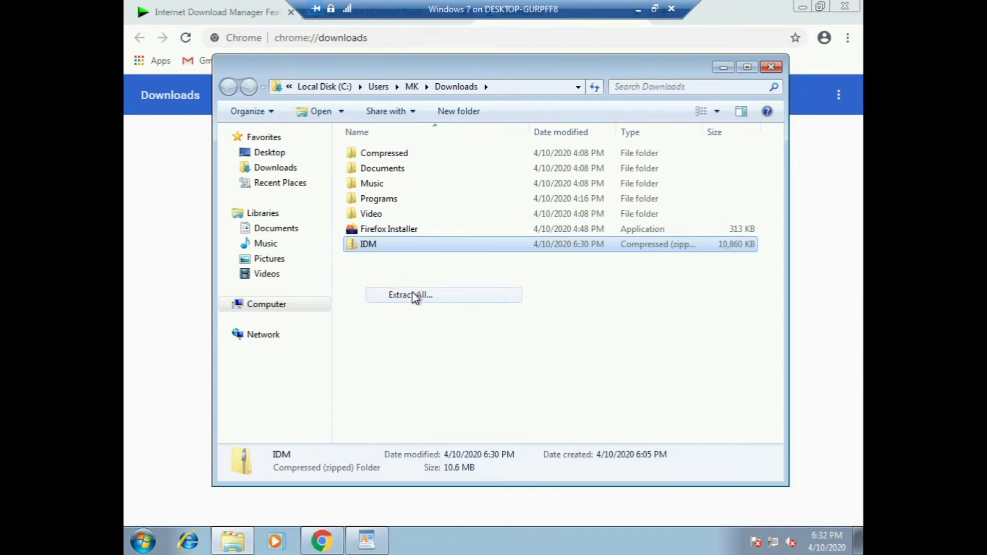
pyautogui.click(630, 409)
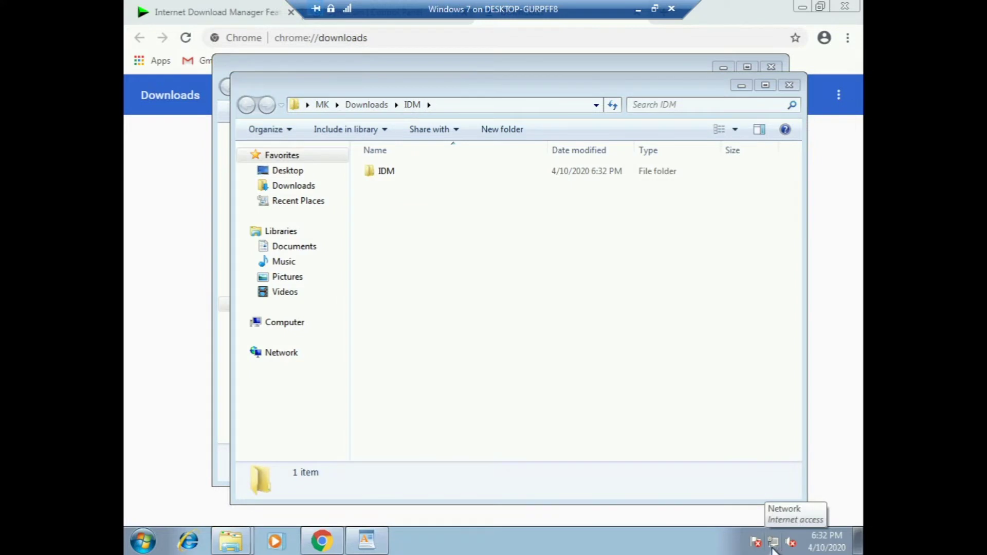
# Minimize the IDM and Downloads Explorer windows and the Chrome window.
pyautogui.click(740, 85)
pyautogui.click(722, 67)
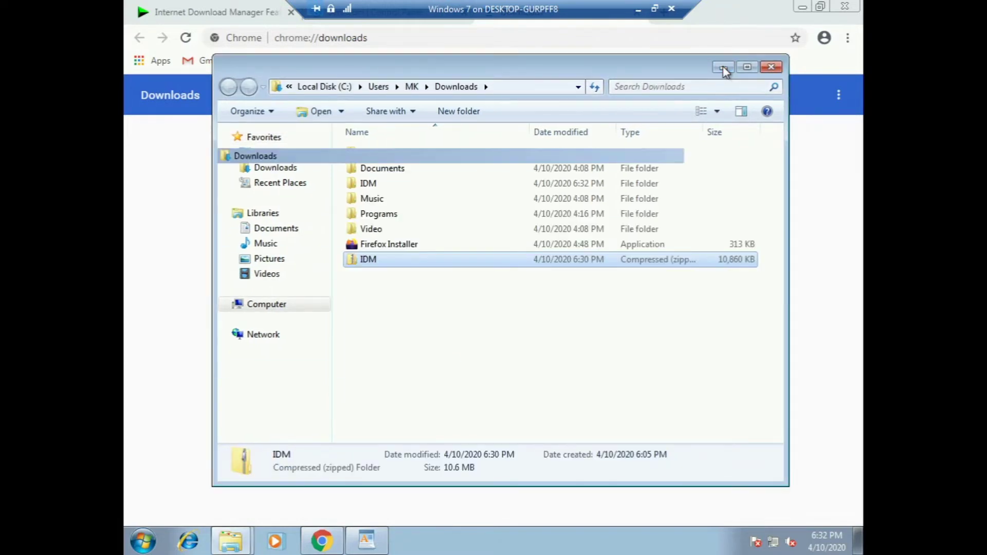
pyautogui.click(802, 7)
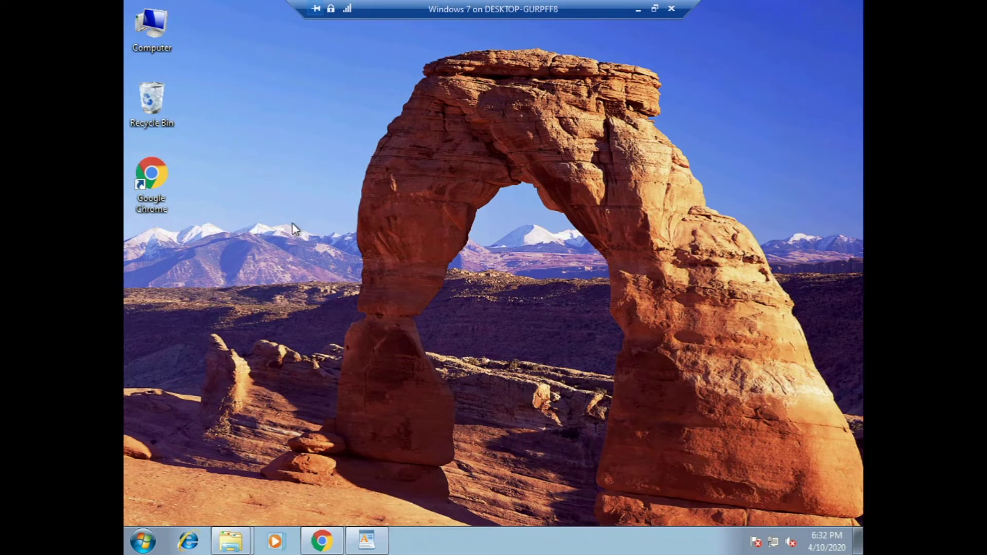
# Disable Local Area Connection through ncpa.cpl, then close the Network Connections window.
pyautogui.press('super+r')
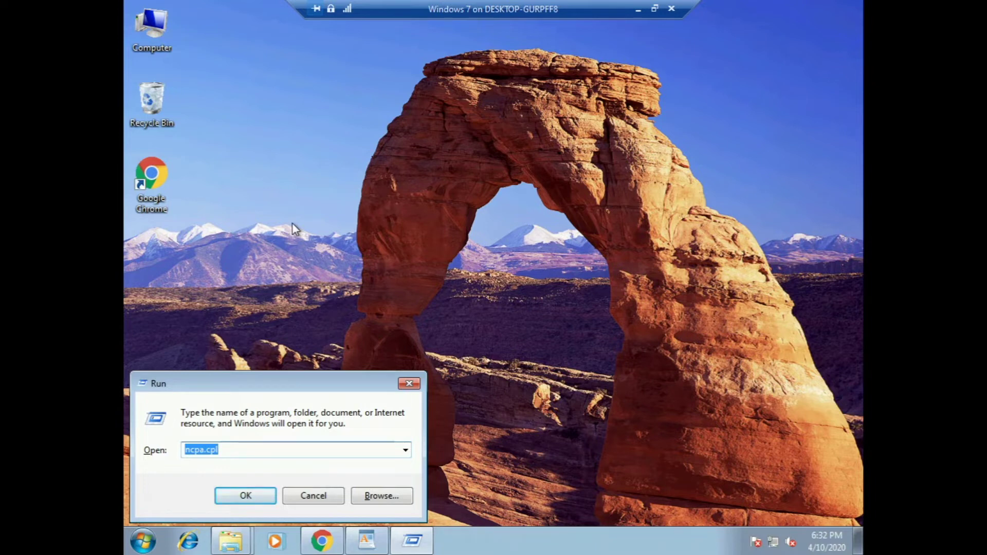
pyautogui.press('Return')
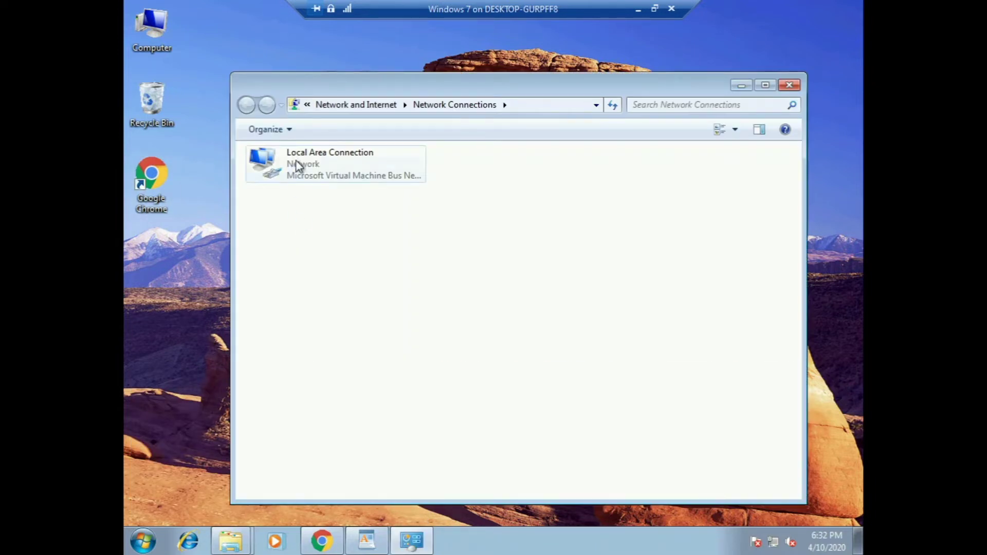
pyautogui.rightClick(297, 162)
pyautogui.click(328, 171)
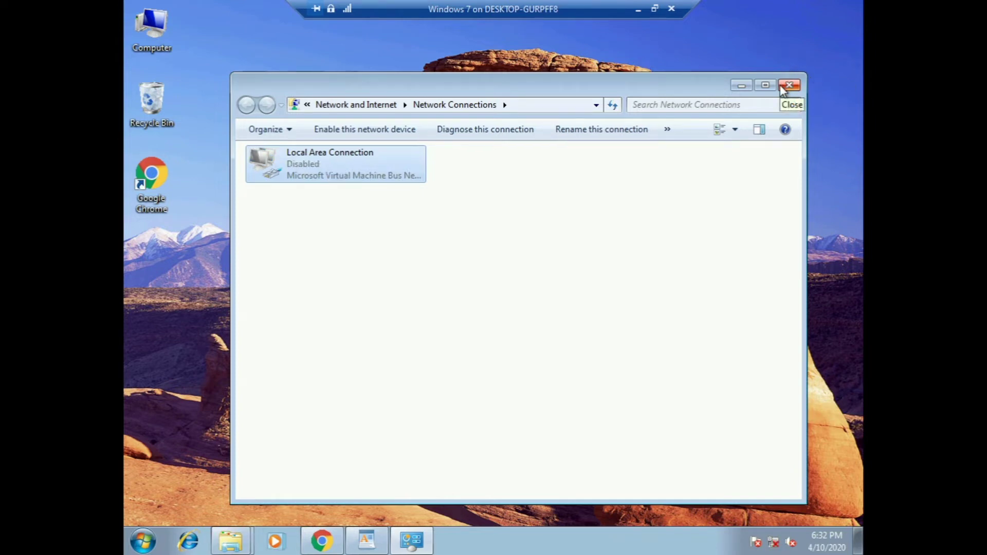
pyautogui.click(788, 85)
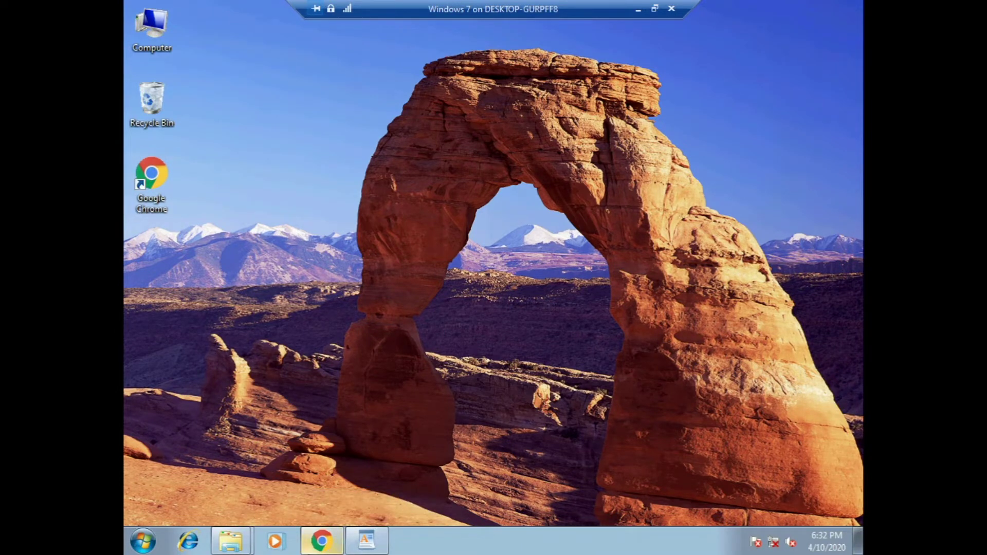
# Run idman628build9.exe from the inner extracted IDM folder and approve the administrator prompt.
pyautogui.moveTo(313, 553)
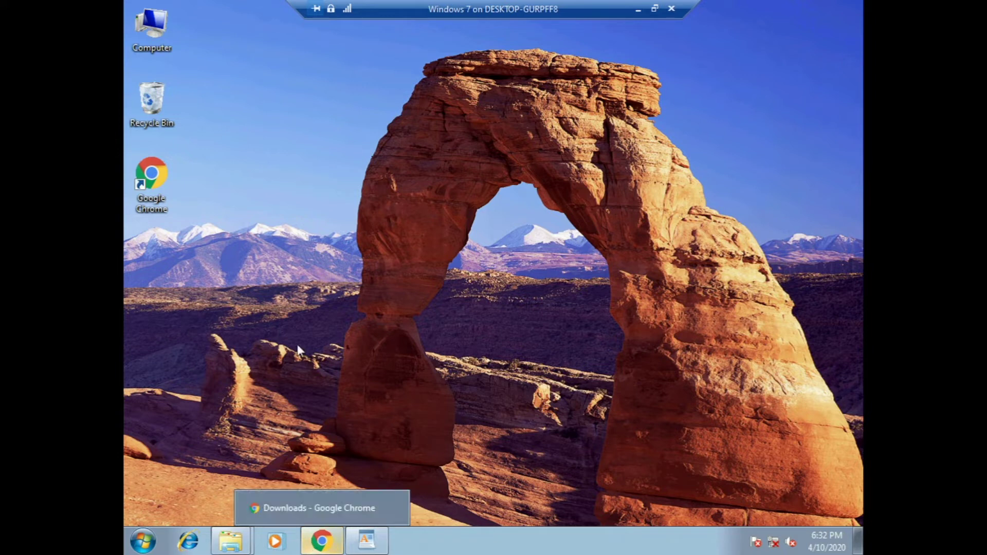
pyautogui.moveTo(240, 540)
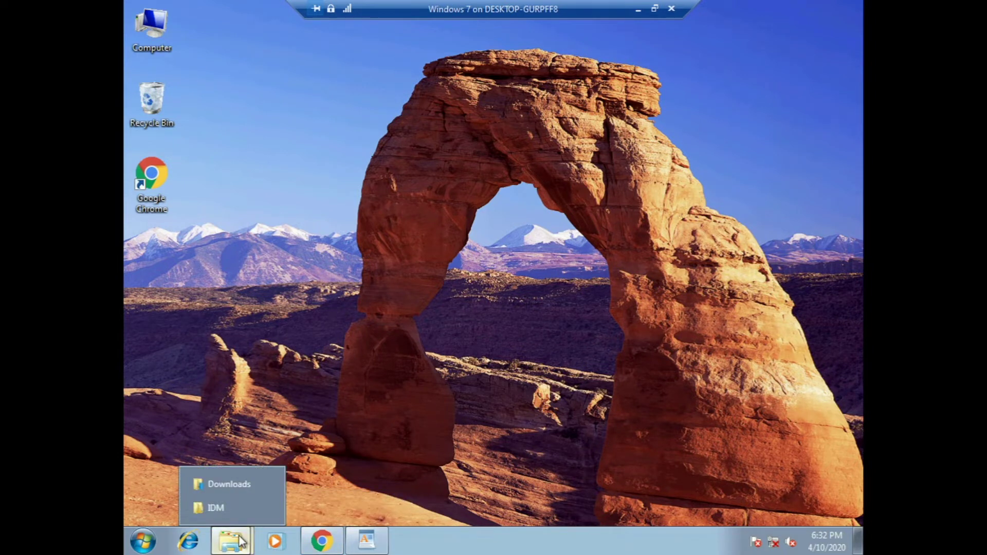
pyautogui.click(248, 499)
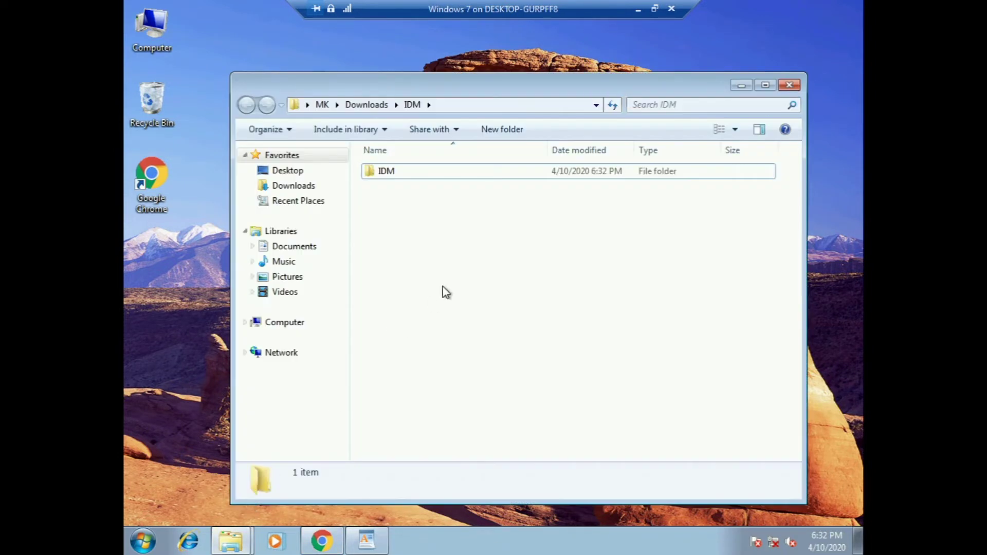
pyautogui.doubleClick(416, 171)
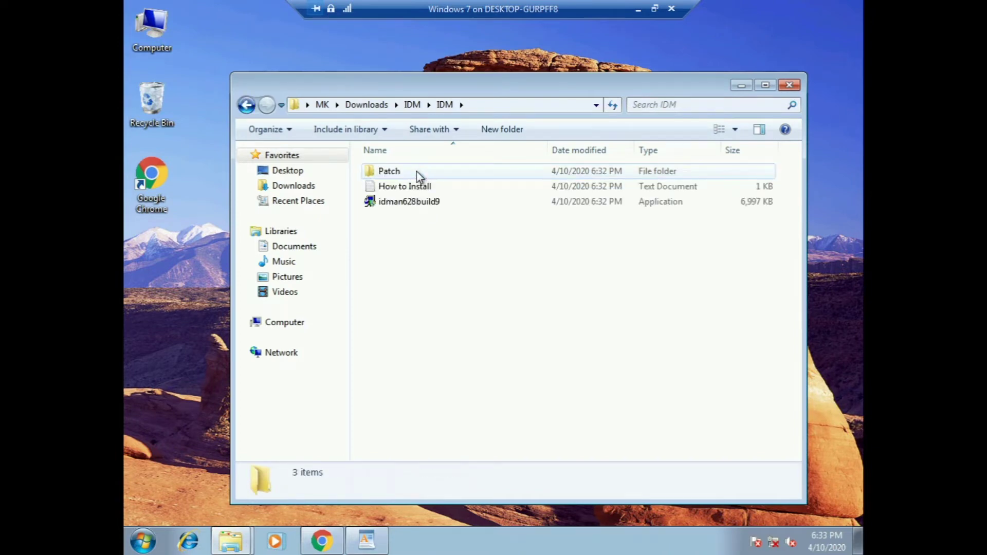
pyautogui.doubleClick(417, 201)
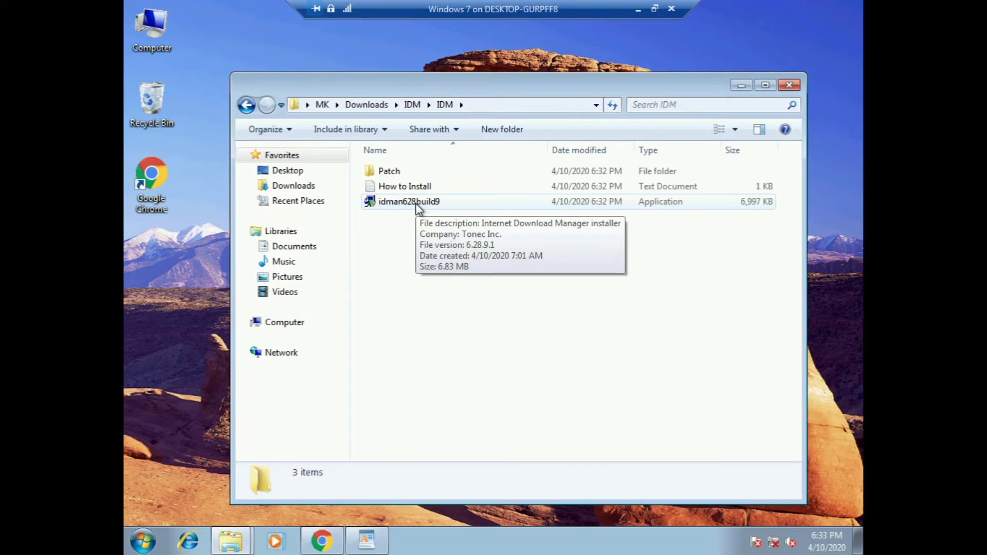
pyautogui.doubleClick(508, 205)
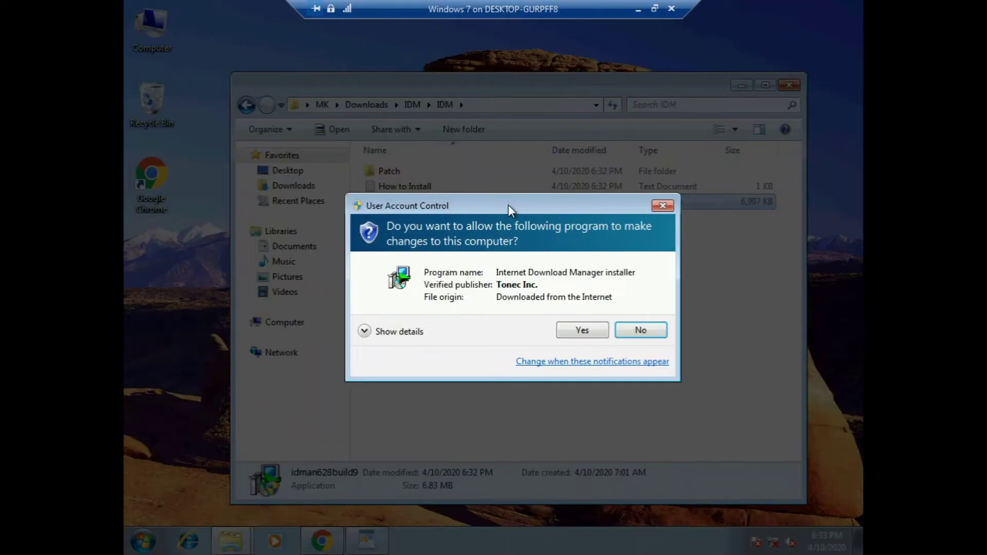
pyautogui.click(577, 333)
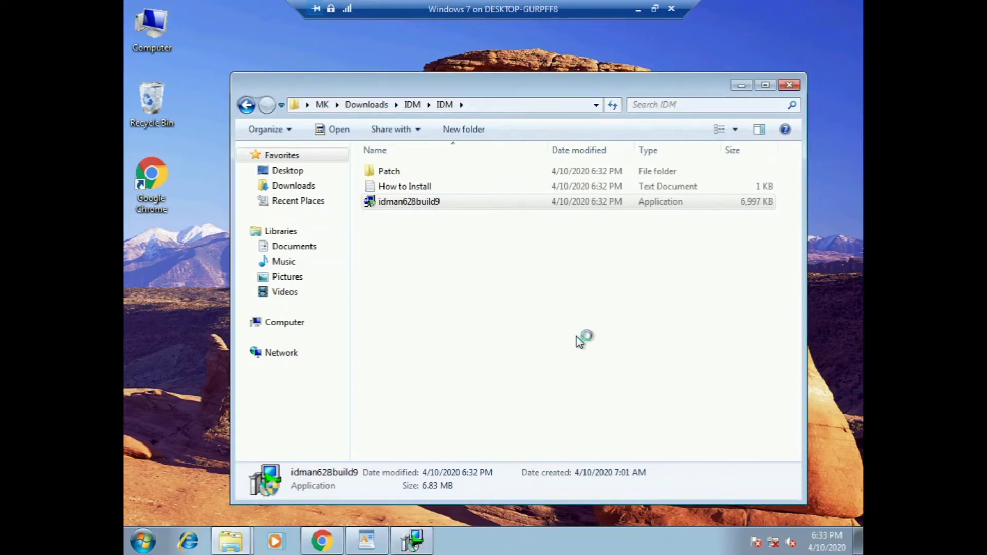
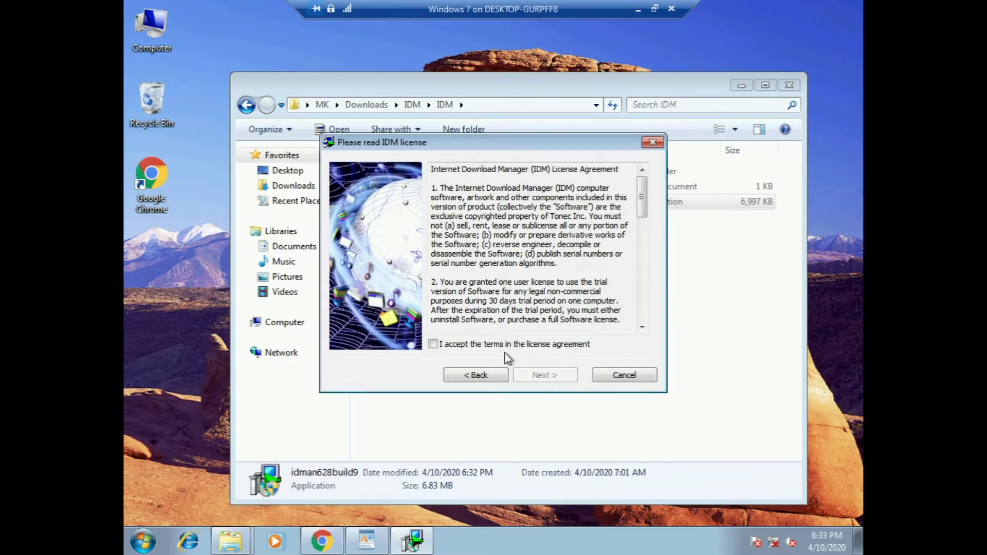
# Accept the IDM license and install it to the default destination, finishing the setup wizard.
pyautogui.click(501, 345)
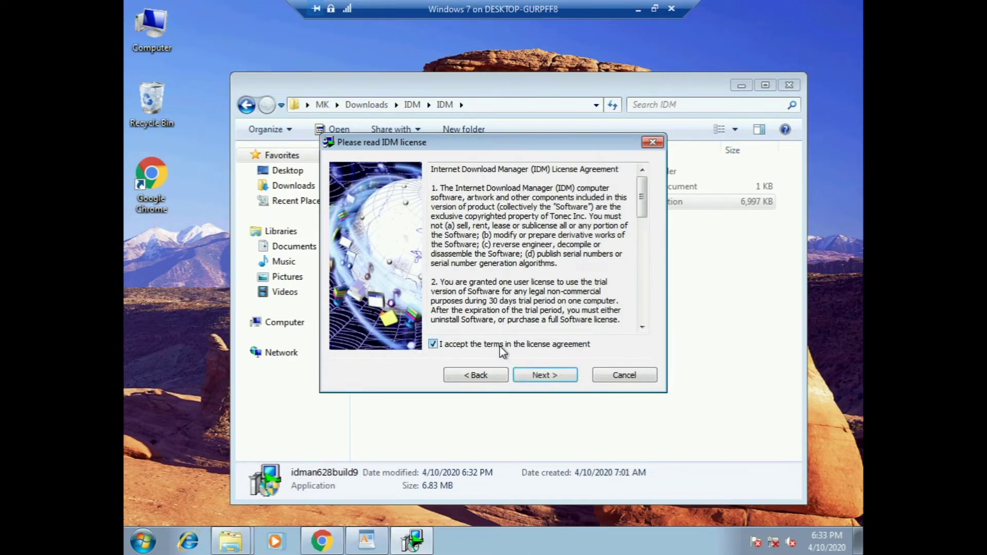
pyautogui.click(548, 374)
pyautogui.click(553, 376)
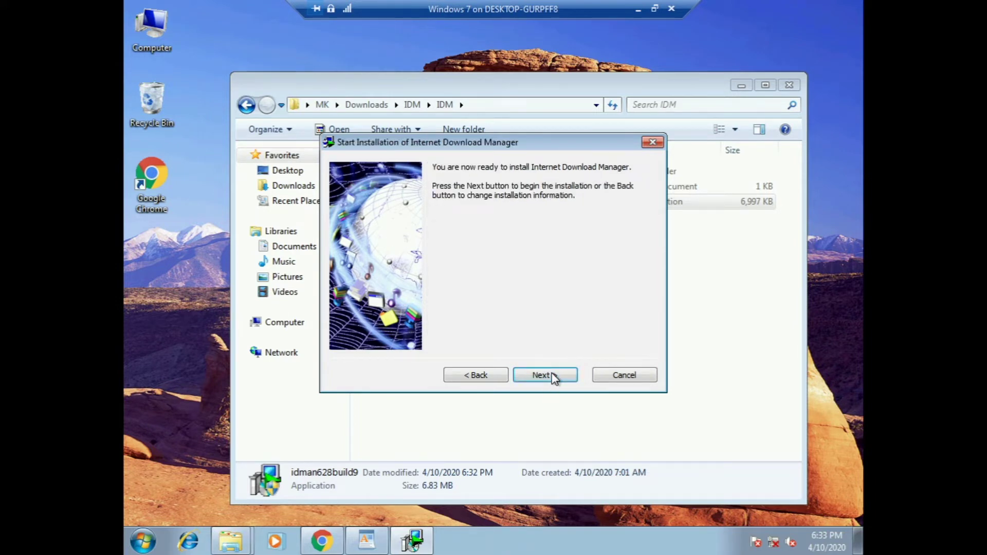
pyautogui.click(553, 375)
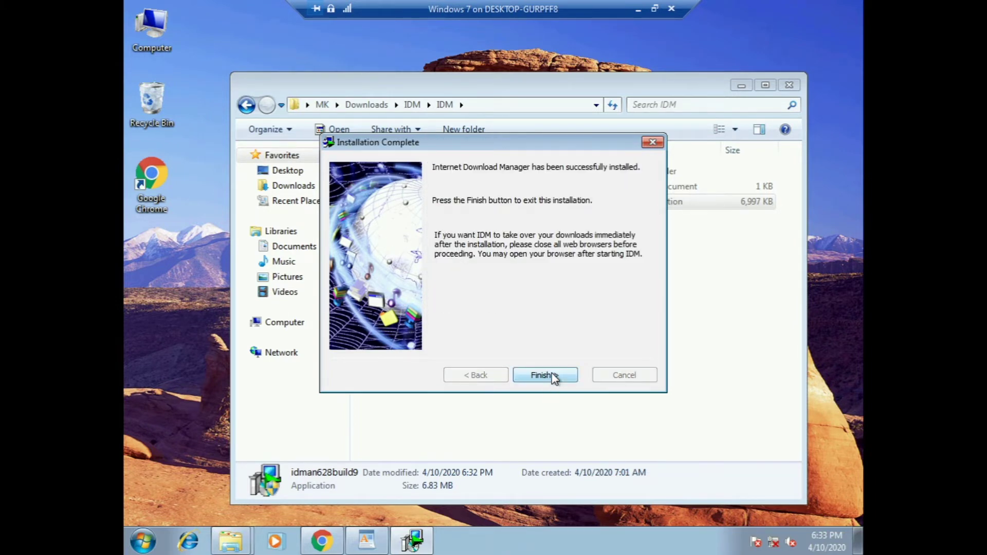
pyautogui.click(545, 375)
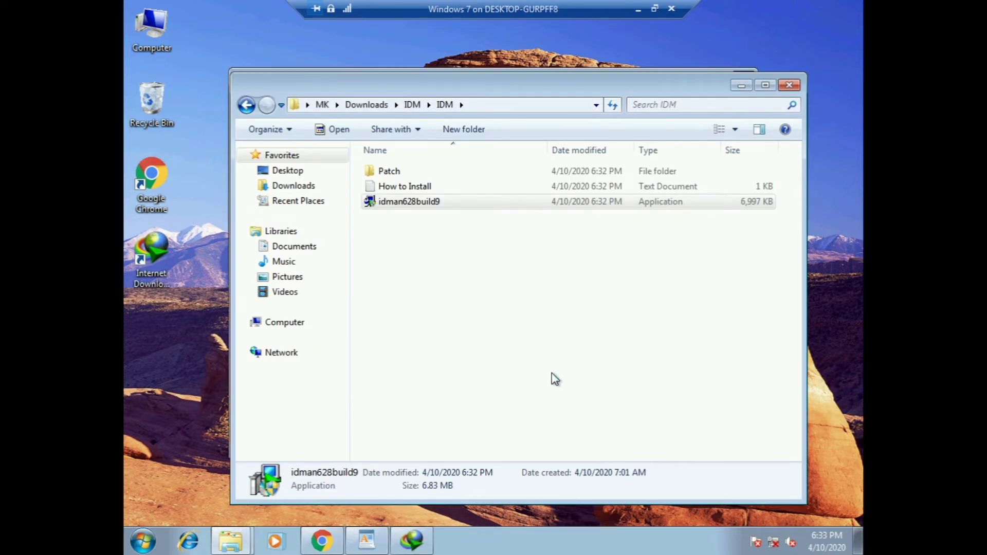
pyautogui.click(413, 542)
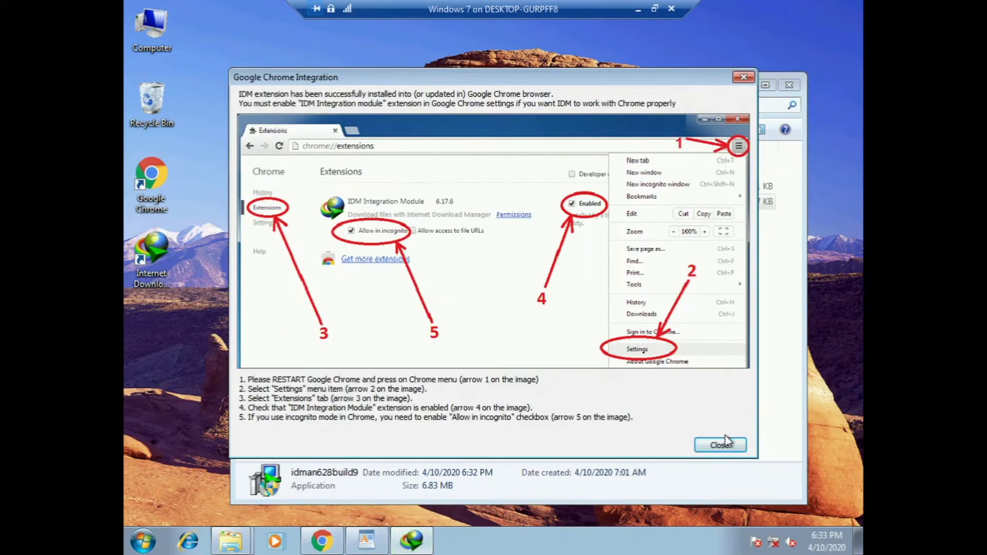
# Dismiss the Chrome integration notice and both Firefox integration messages.
pyautogui.click(726, 444)
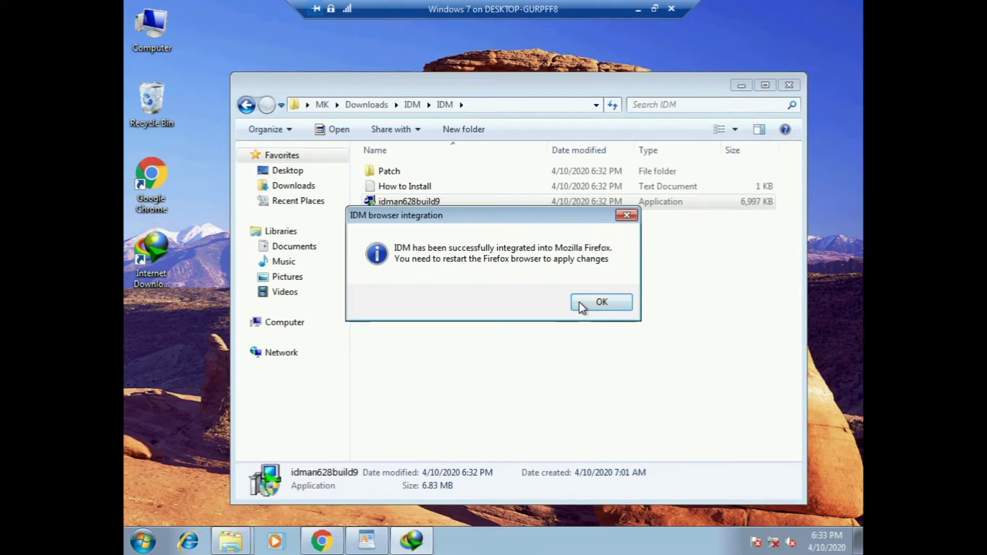
pyautogui.click(602, 303)
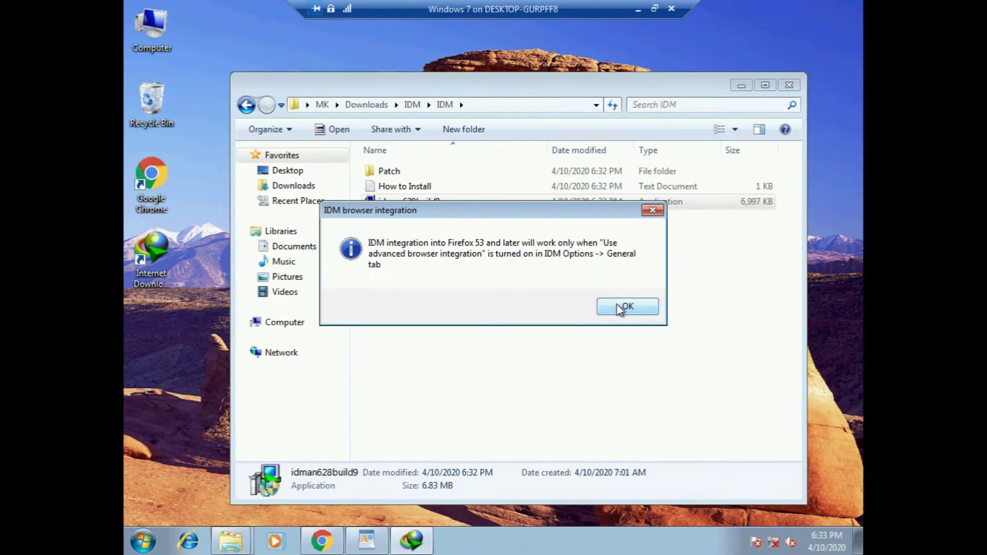
pyautogui.click(620, 309)
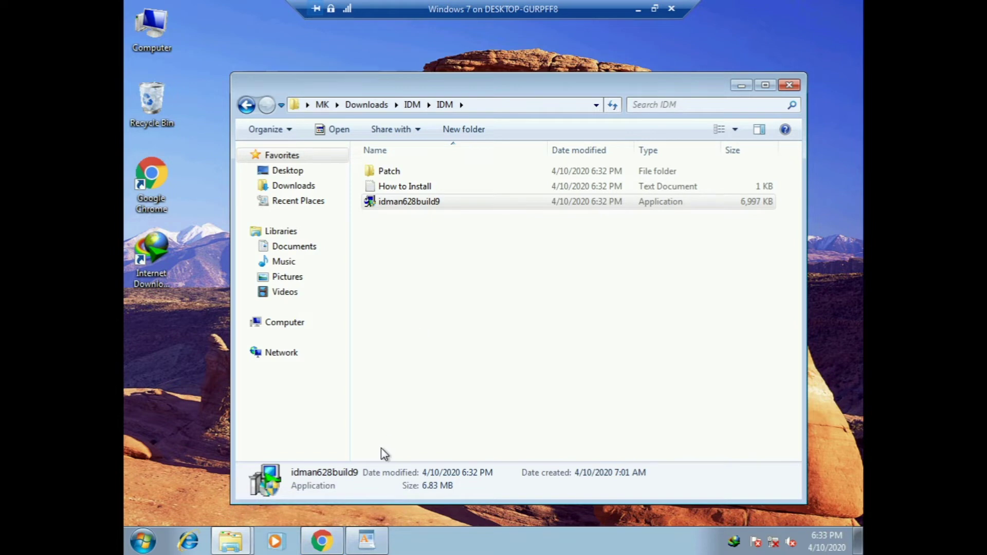
# Close Chrome and open the Patch folder holding the 32bit and 64bit patches.
pyautogui.click(322, 540)
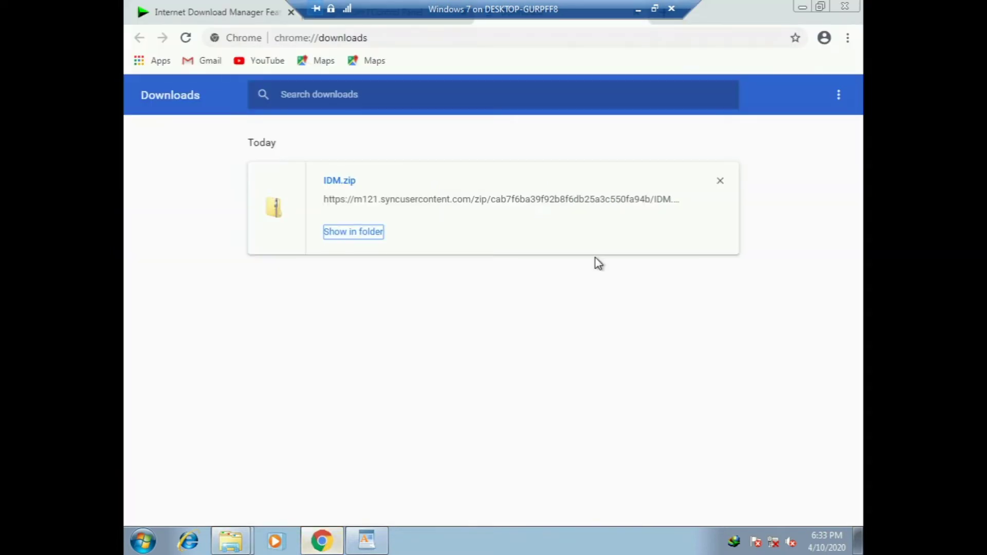
pyautogui.click(845, 5)
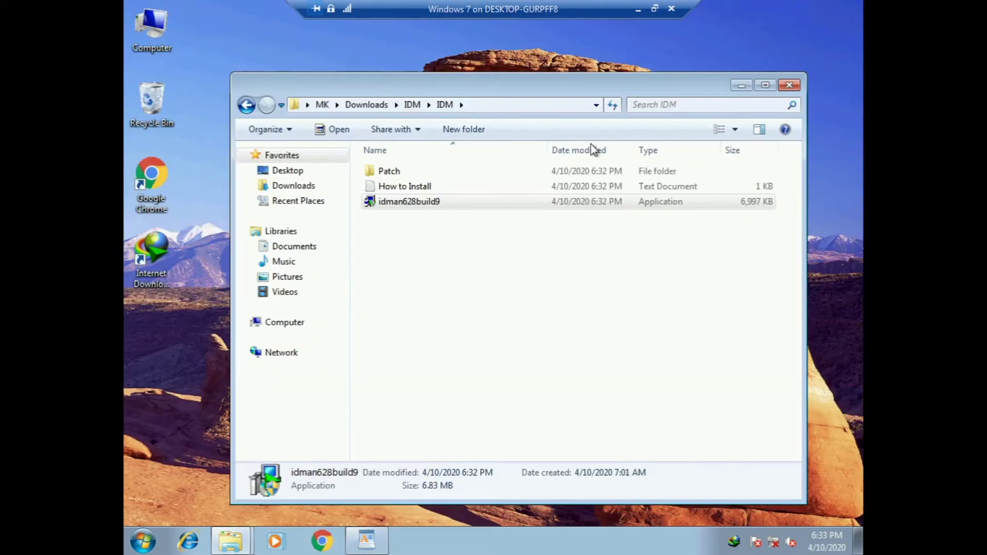
pyautogui.doubleClick(520, 173)
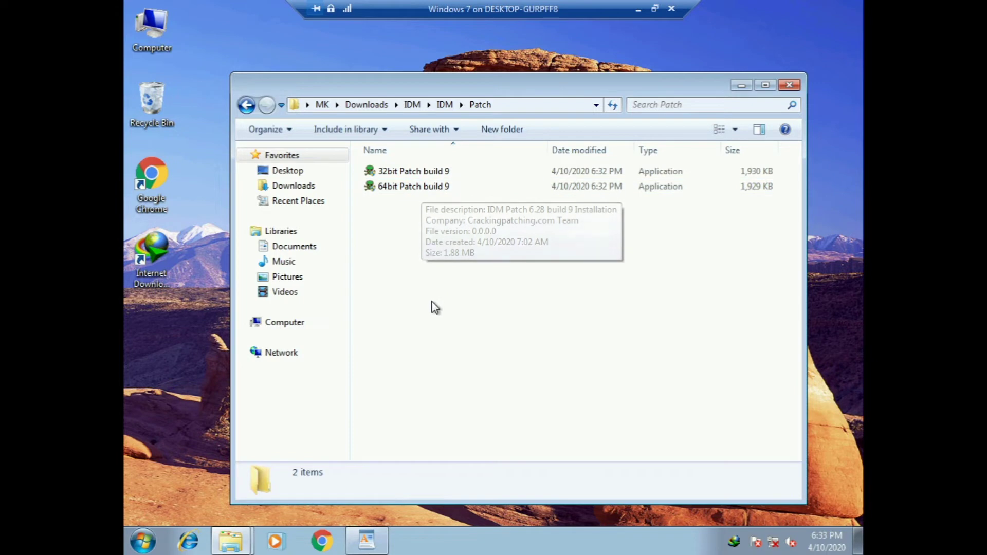
# Install the 64bit Patch build 9 into the default folder, then go back to the IDM folder.
pyautogui.doubleClick(421, 186)
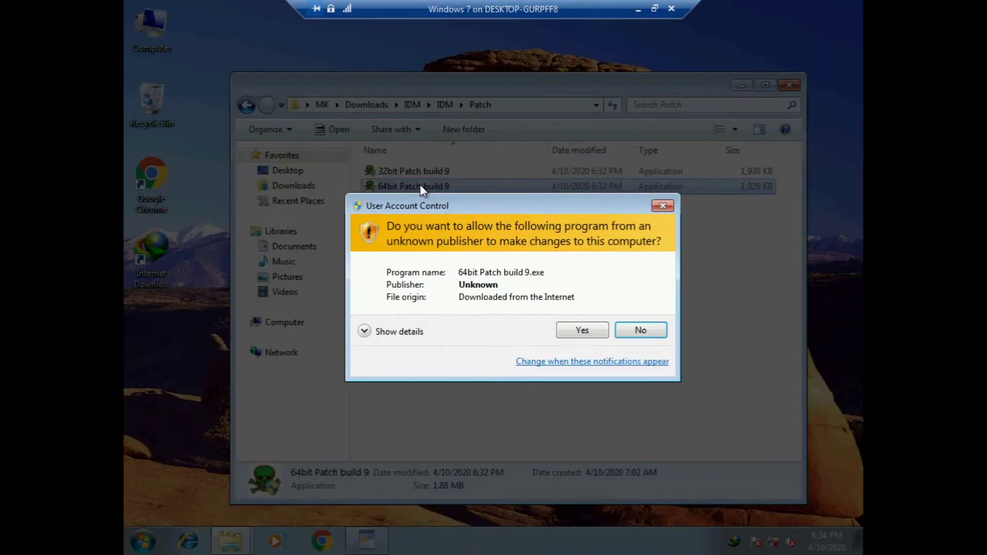
pyautogui.click(584, 335)
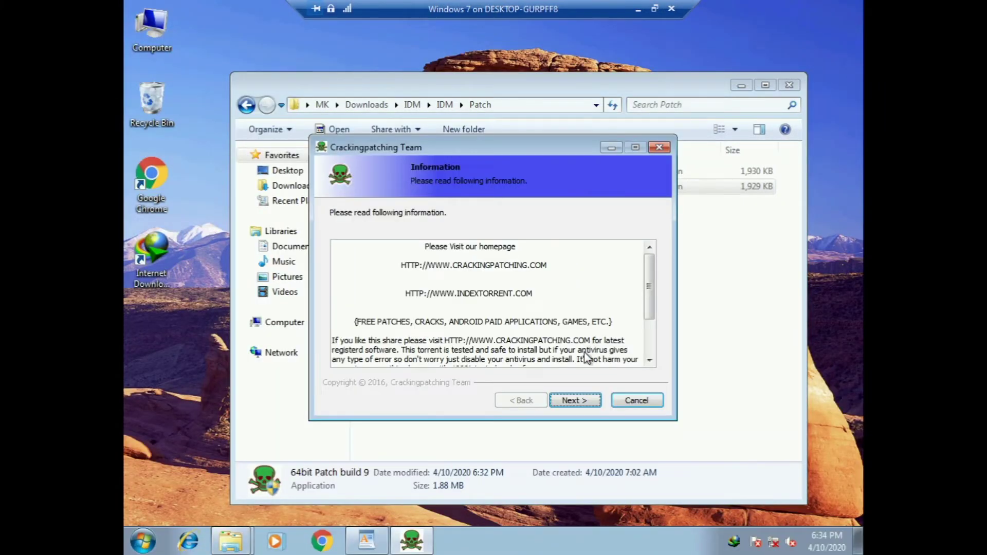
pyautogui.click(566, 400)
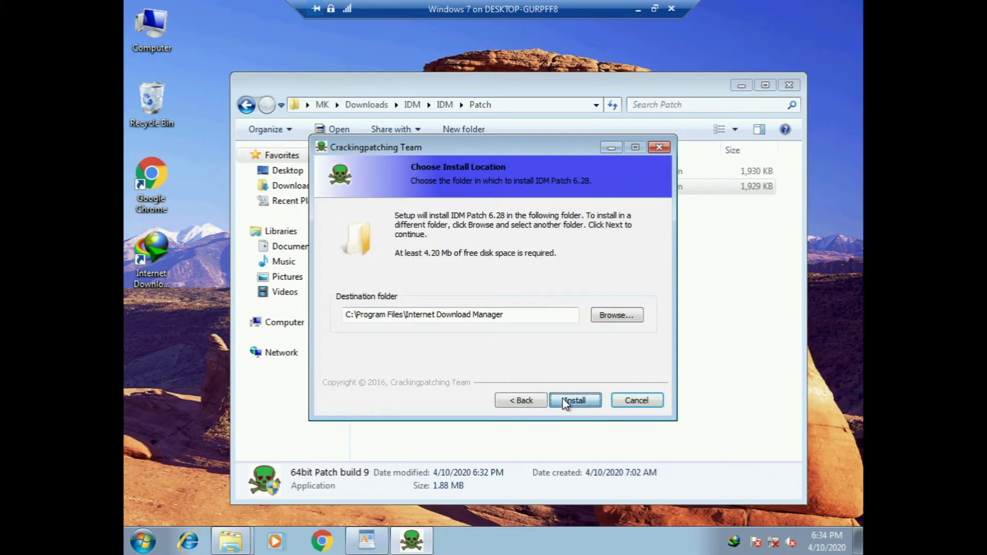
pyautogui.click(563, 401)
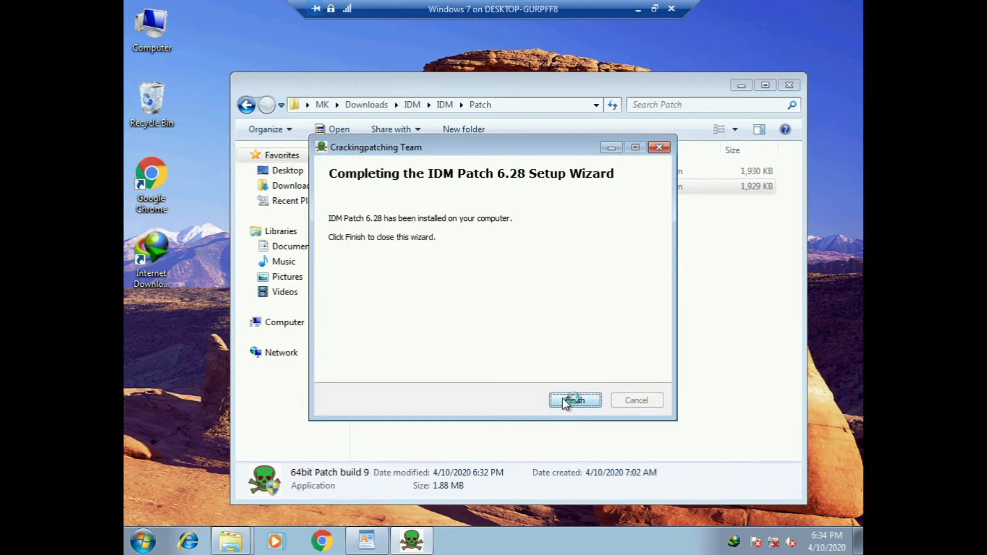
pyautogui.click(562, 398)
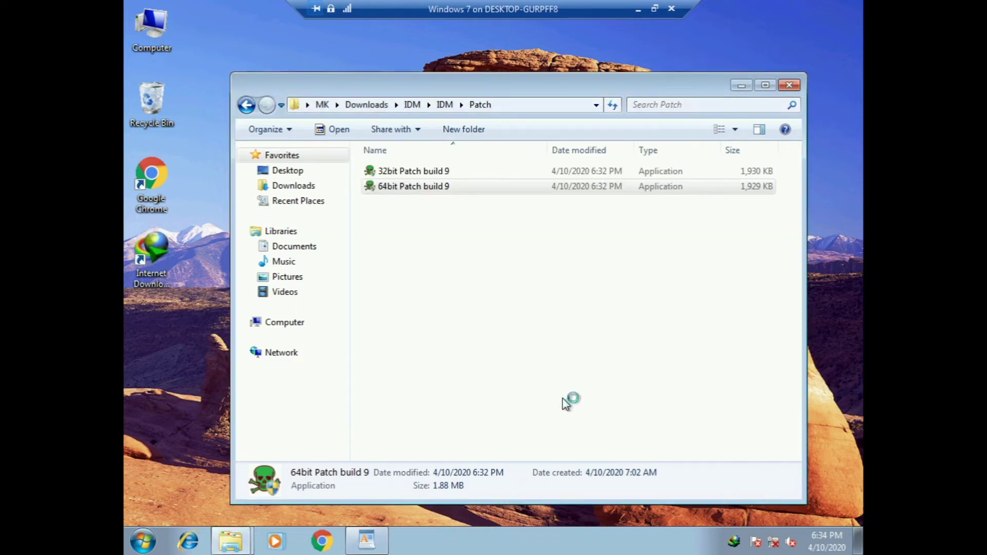
pyautogui.click(245, 105)
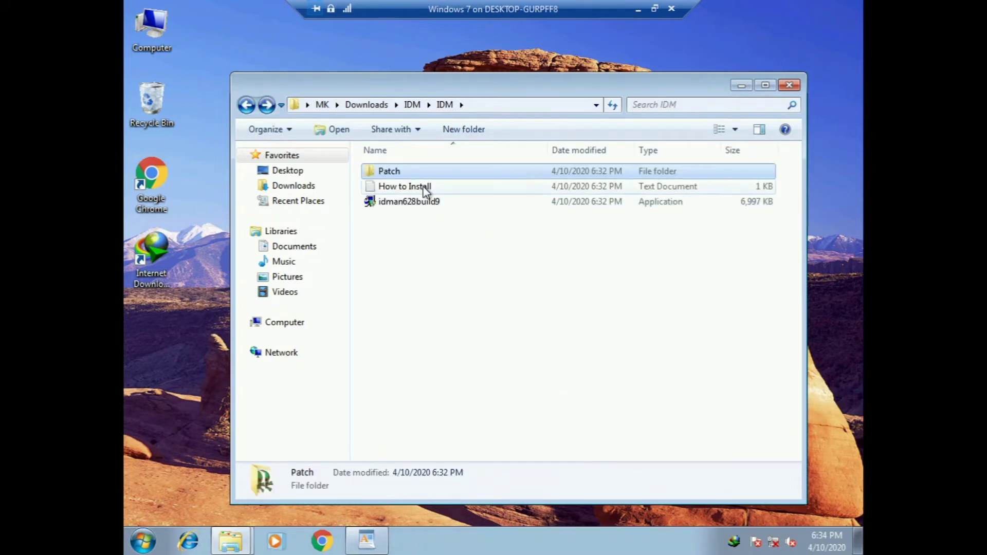
# Read the How to Install notes in Notepad, then close Notepad and the IDM folder window.
pyautogui.doubleClick(425, 189)
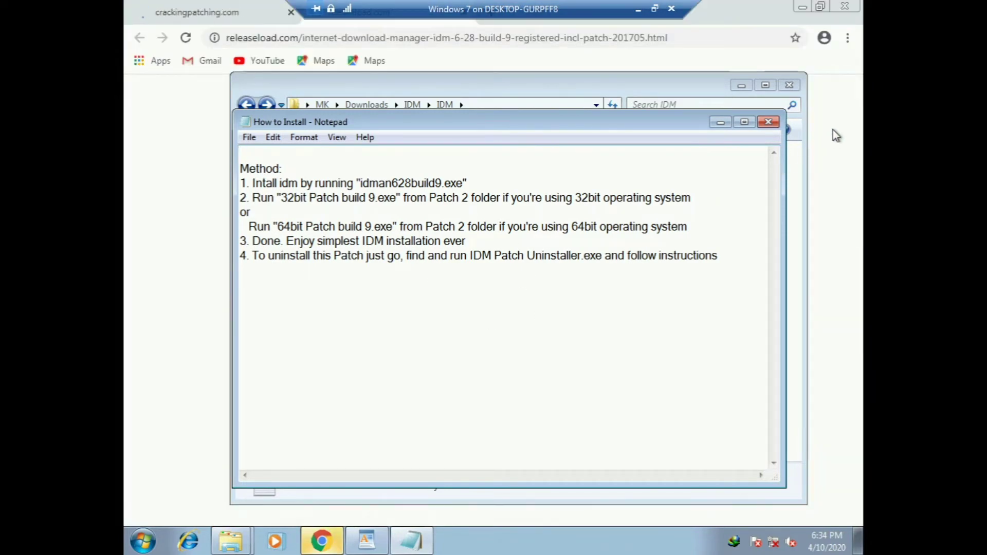
pyautogui.click(777, 124)
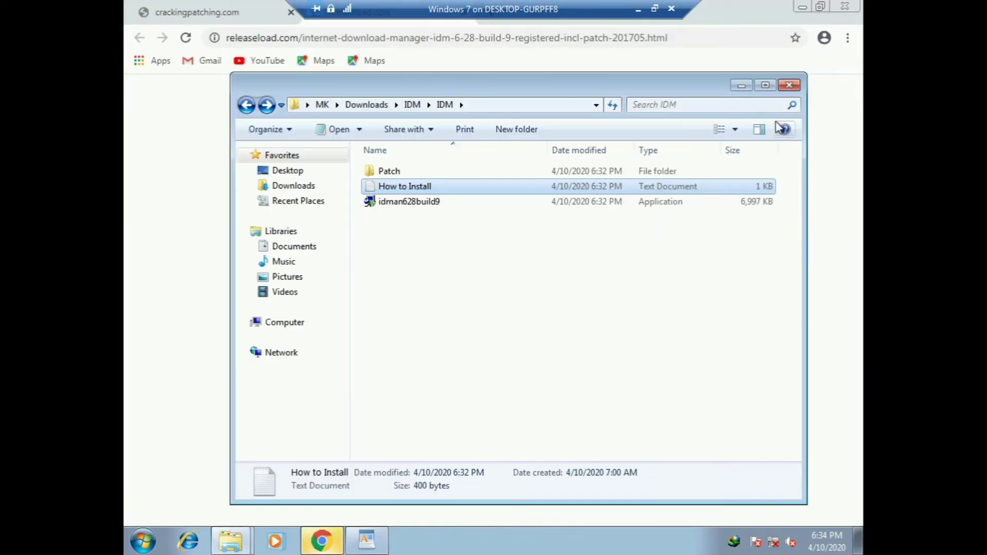
pyautogui.click(789, 85)
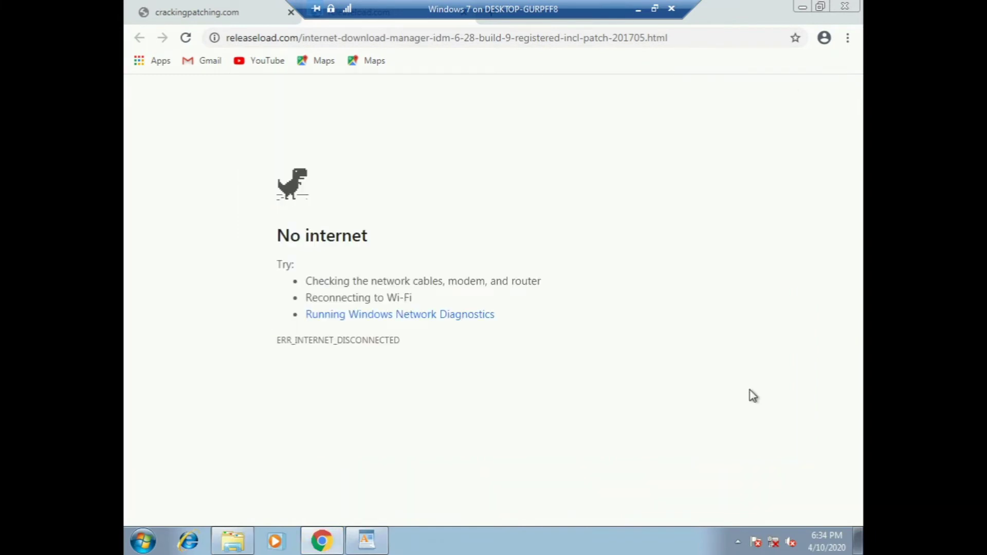
# Open Network Connections from Run and enable the Local Area Connection.
pyautogui.press('super+r')
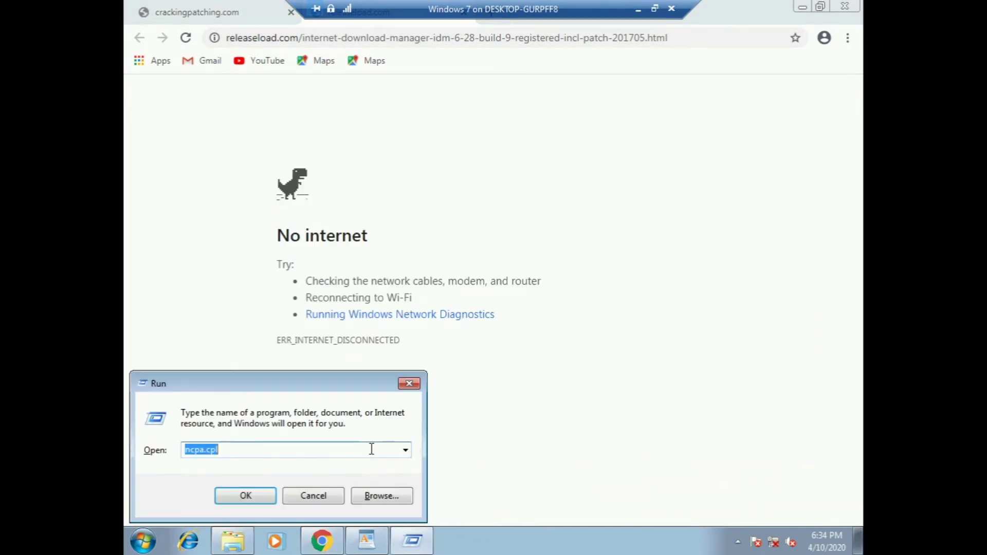
pyautogui.press('Return')
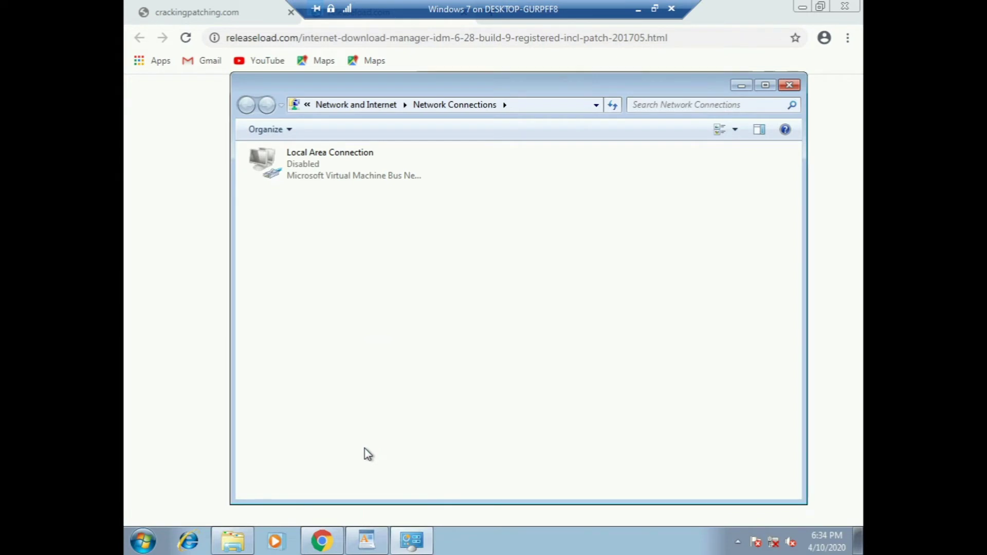
pyautogui.rightClick(314, 163)
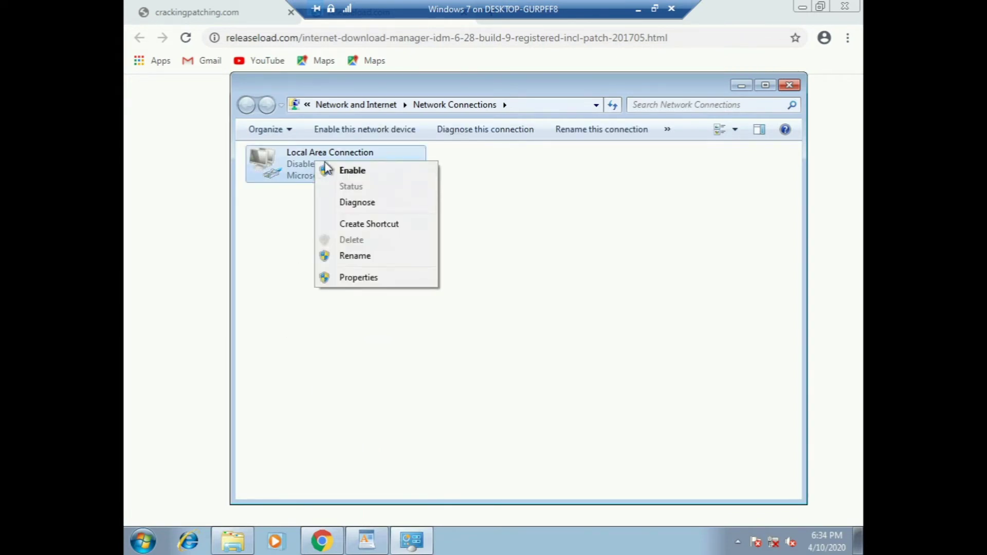
pyautogui.click(353, 170)
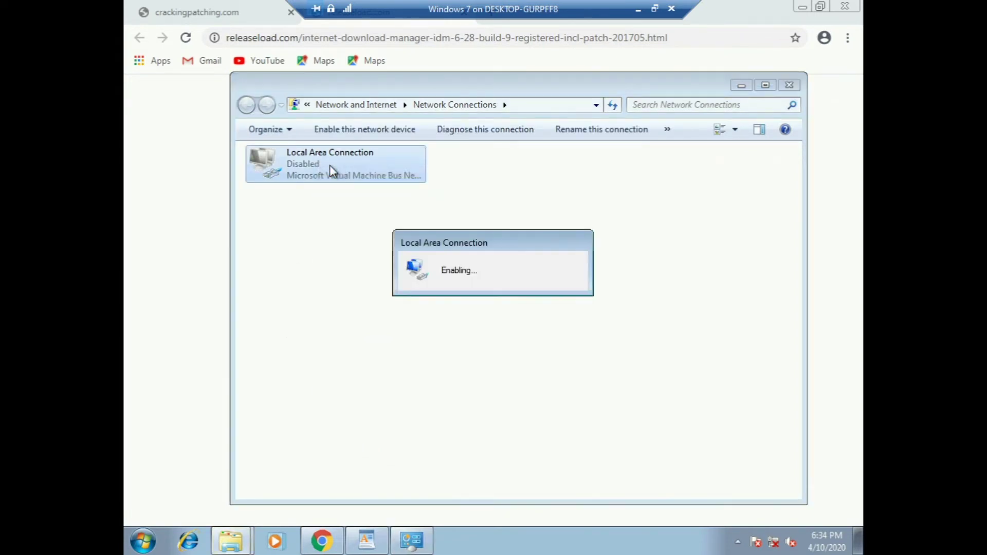
# Reopen ncpa.cpl, review the Local Area Connection's options without changes, and close the window.
pyautogui.press('super+r')
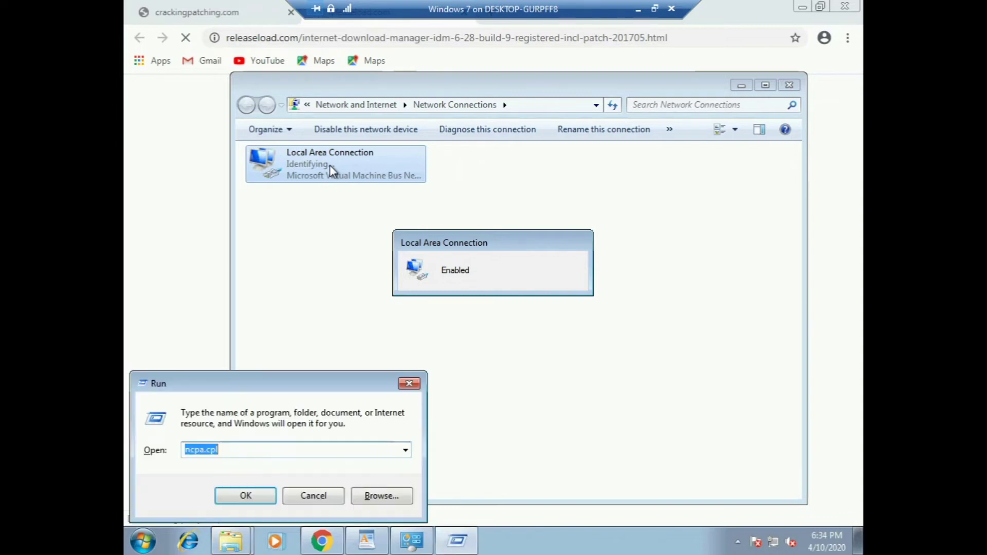
pyautogui.write('nc')
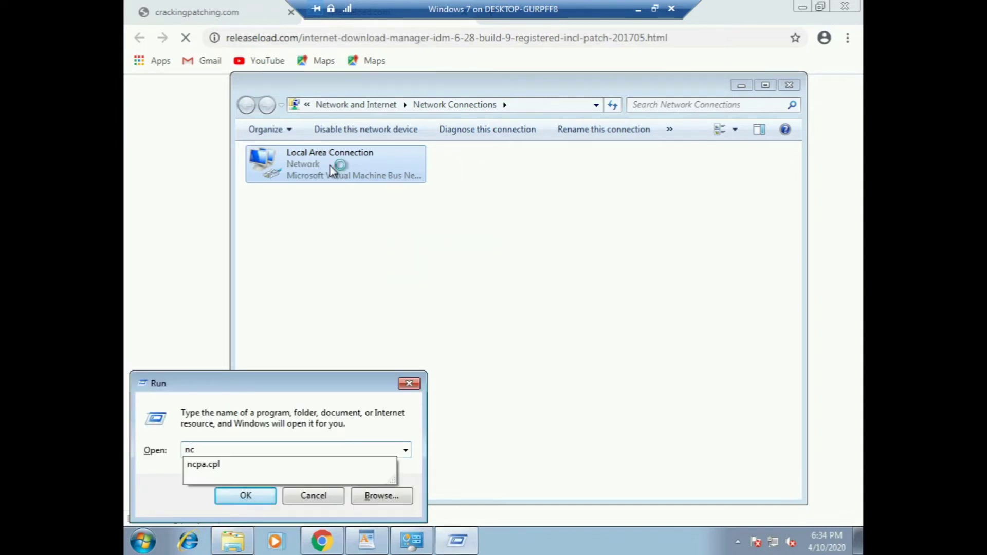
pyautogui.write('pa.cpl')
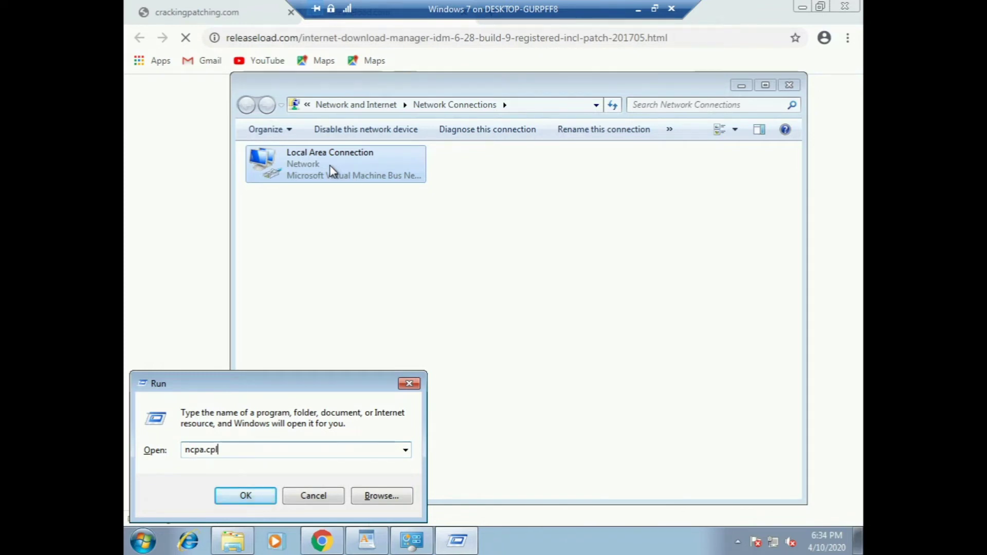
pyautogui.press('Return')
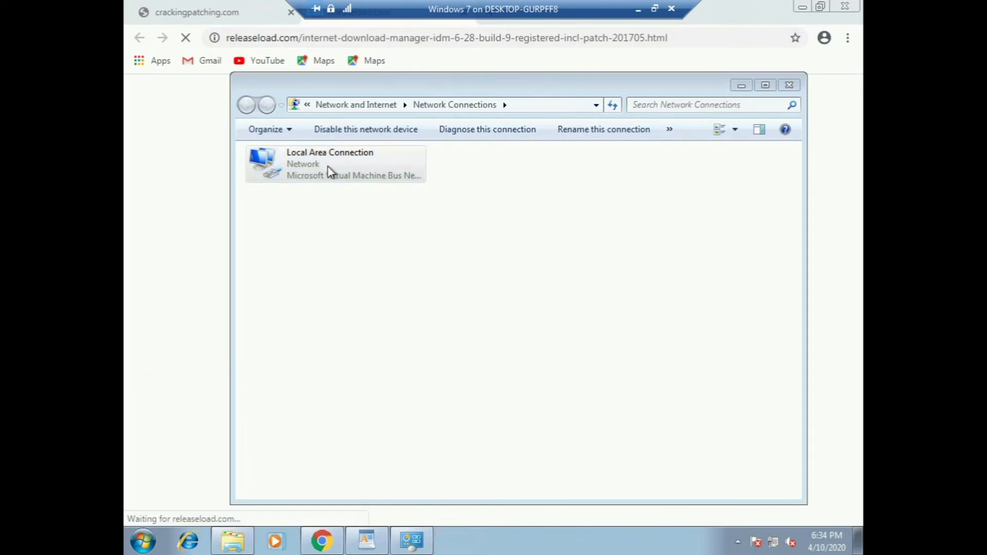
pyautogui.click(375, 237)
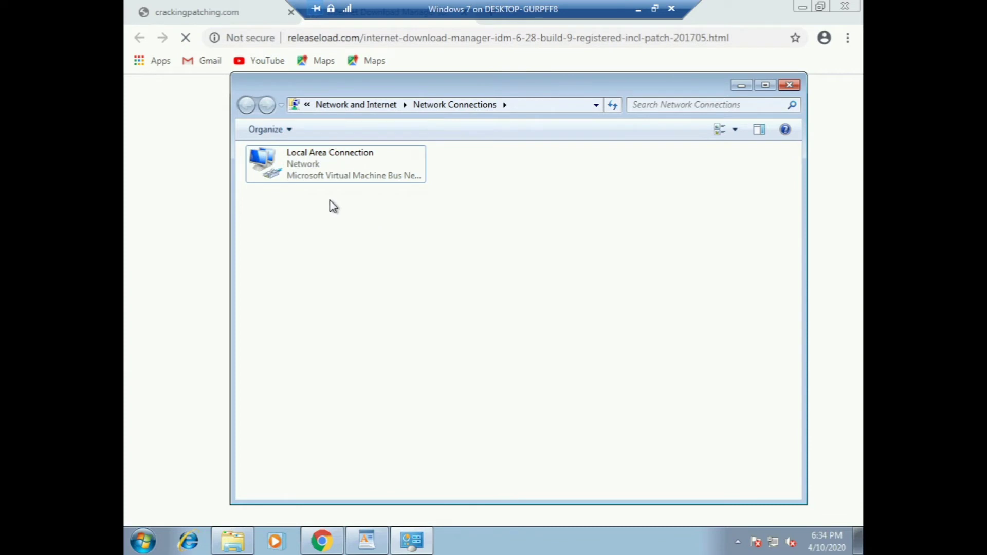
pyautogui.click(326, 176)
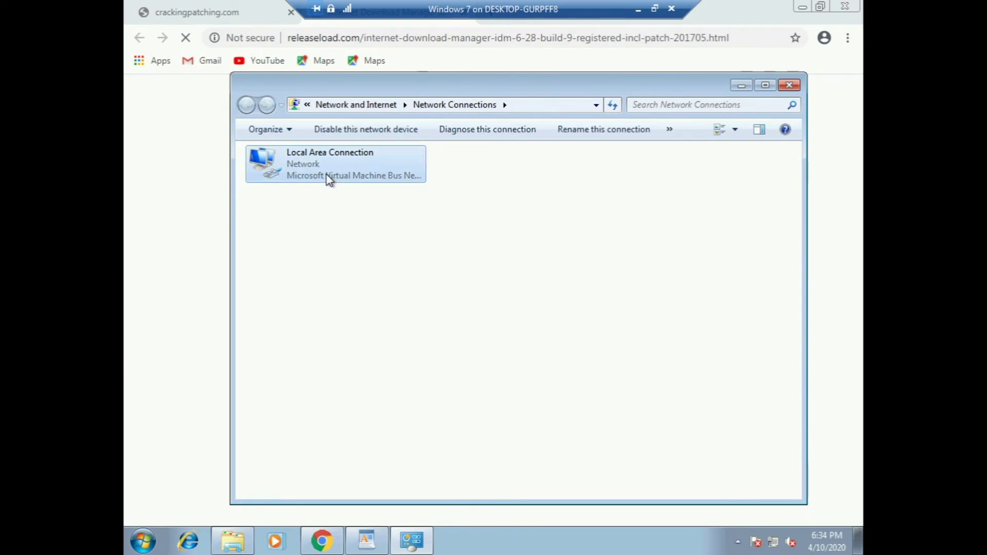
pyautogui.rightClick(327, 177)
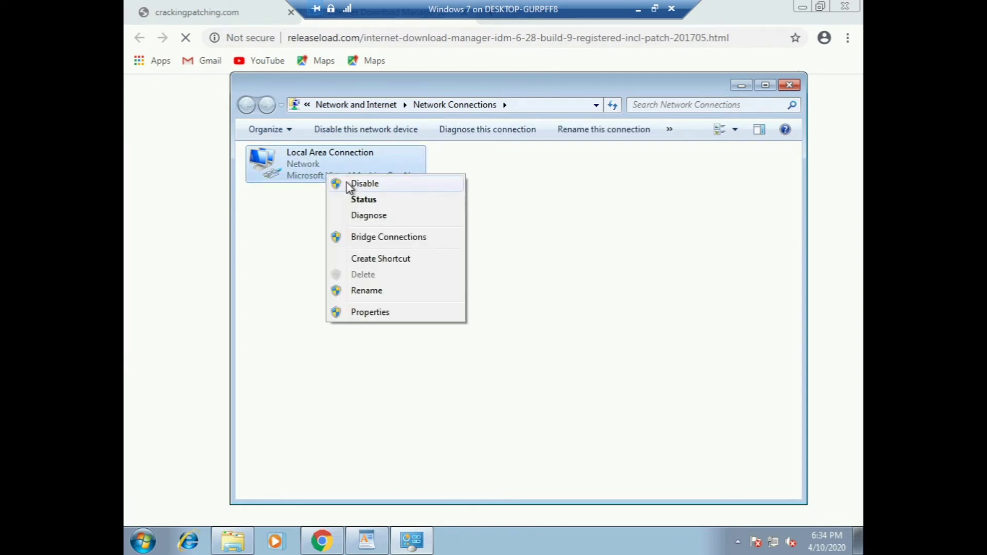
pyautogui.click(262, 229)
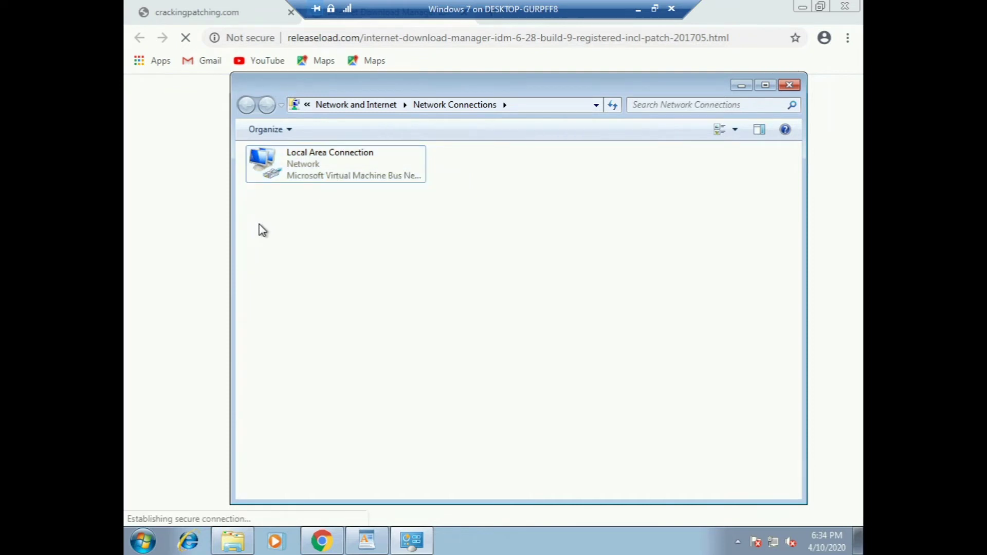
pyautogui.click(790, 86)
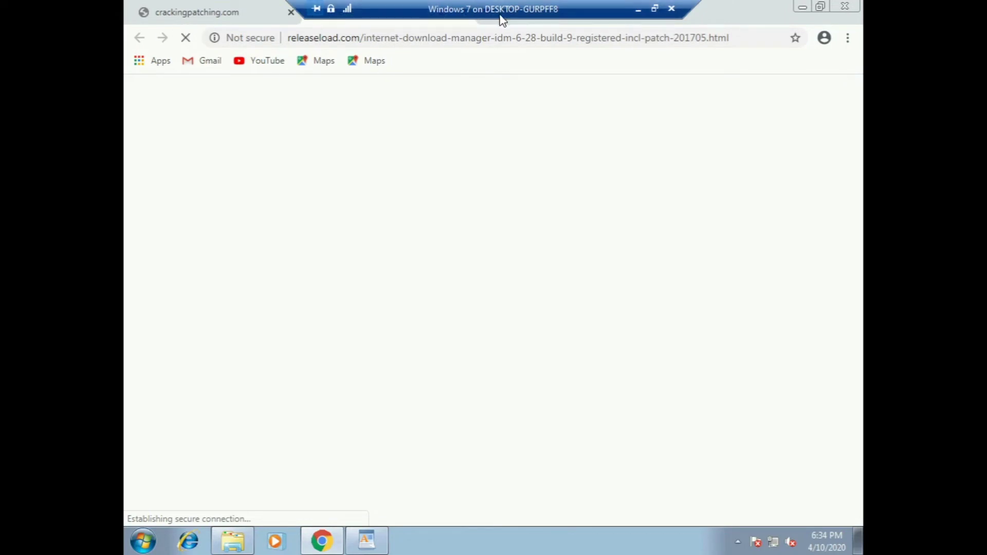
# Type 'IDM' in the address bar, pick the 'idm integration module' suggestion, then minimize Chrome.
pyautogui.hotkey('ctrl', 'l')
pyautogui.press('BackSpace')
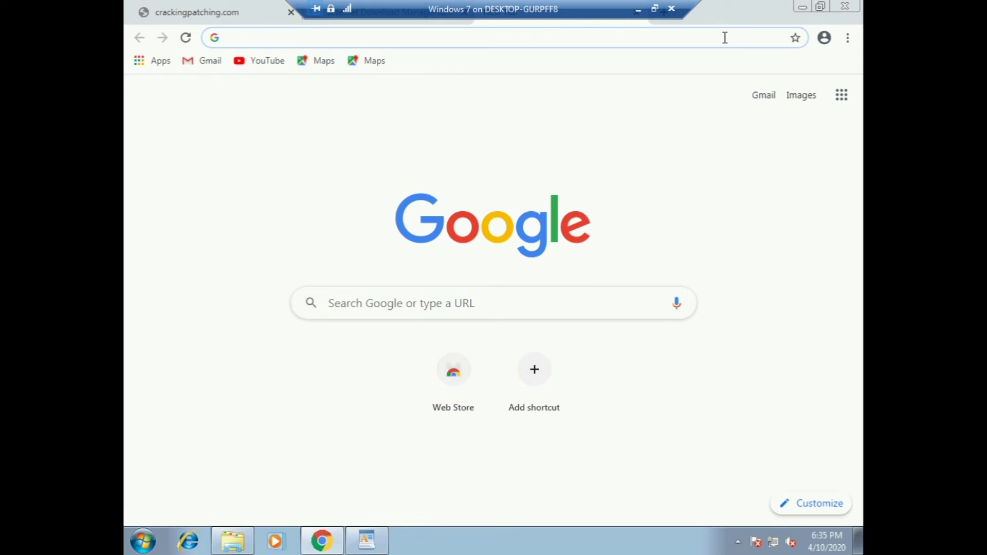
pyautogui.write('IDM')
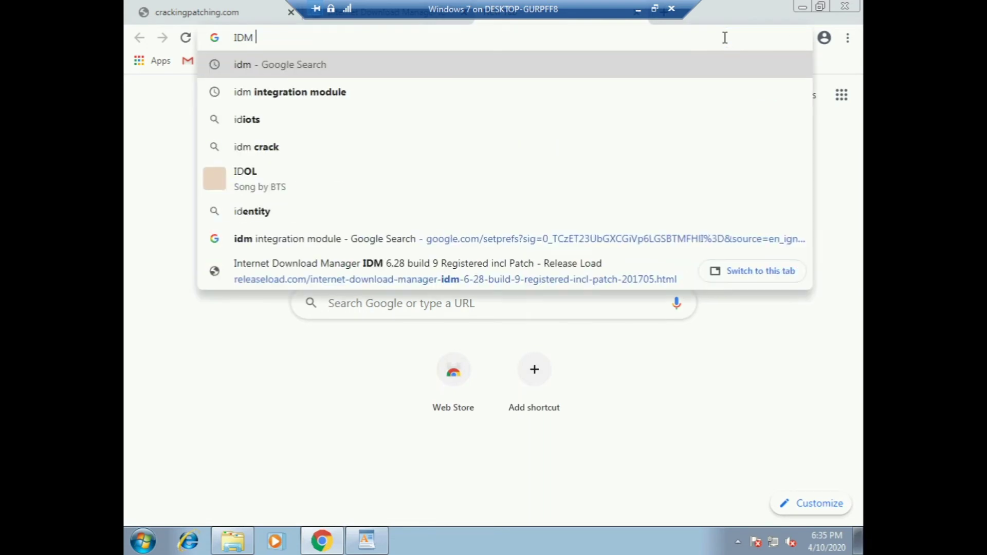
pyautogui.click(402, 92)
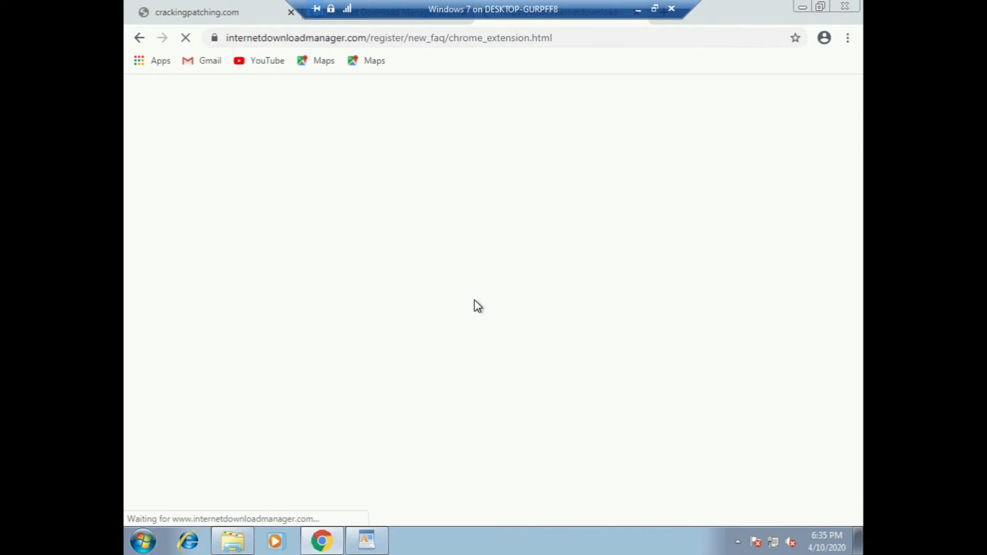
pyautogui.click(803, 7)
# Launch IDM 6.28 from the desktop icon, close the Tip of the Day, and return to Chrome.
pyautogui.doubleClick(162, 264)
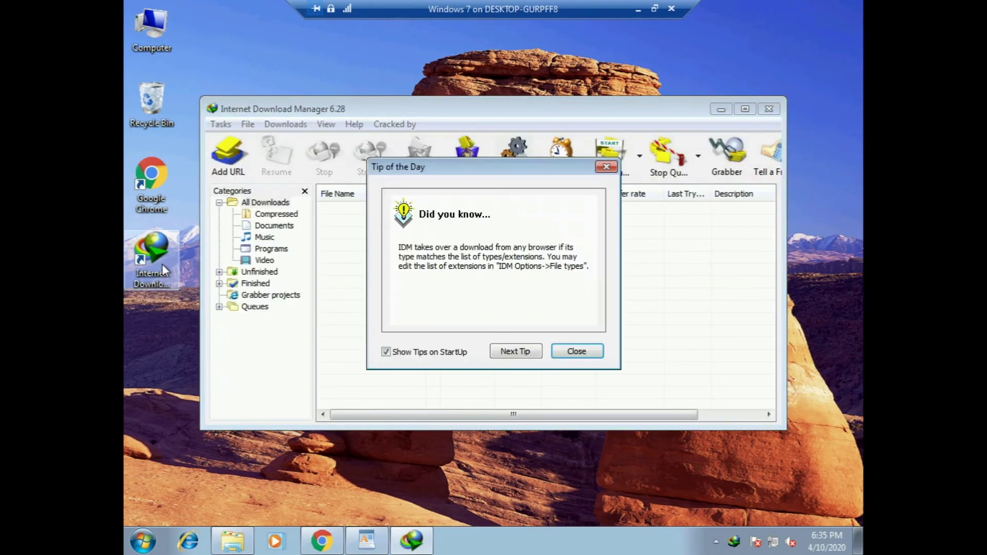
pyautogui.click(575, 351)
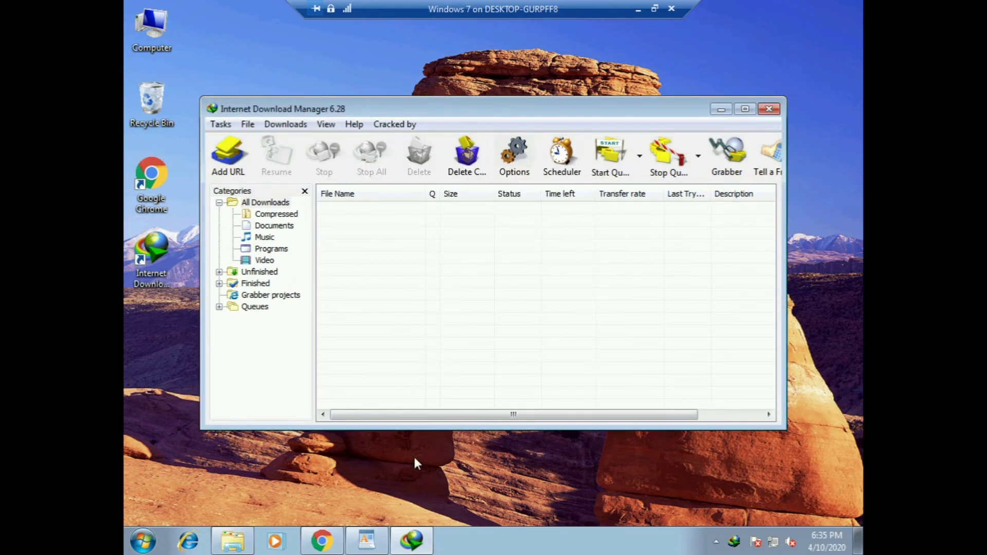
pyautogui.click(333, 544)
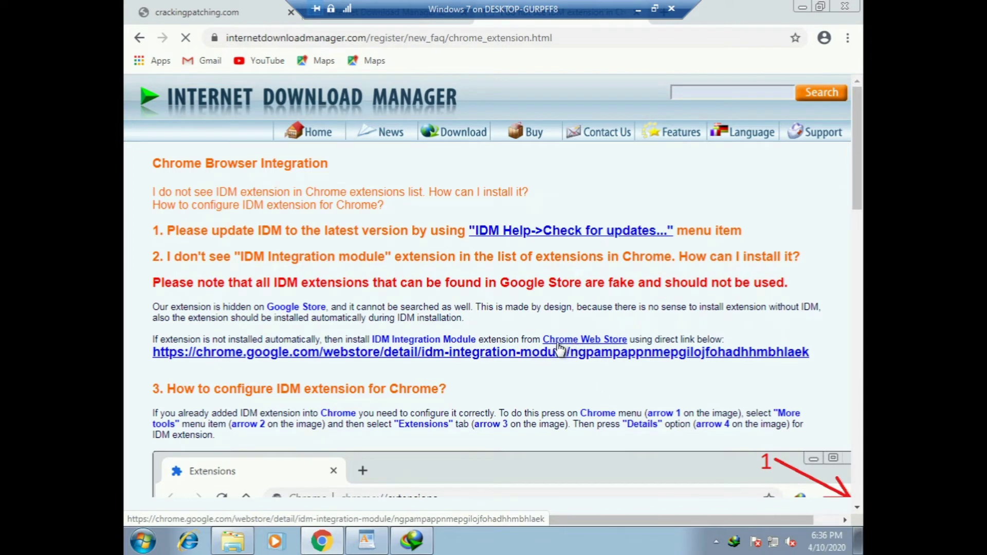
# Follow the FAQ's chrome.google.com/webstore link to the IDM Integration Module store page.
pyautogui.click(578, 350)
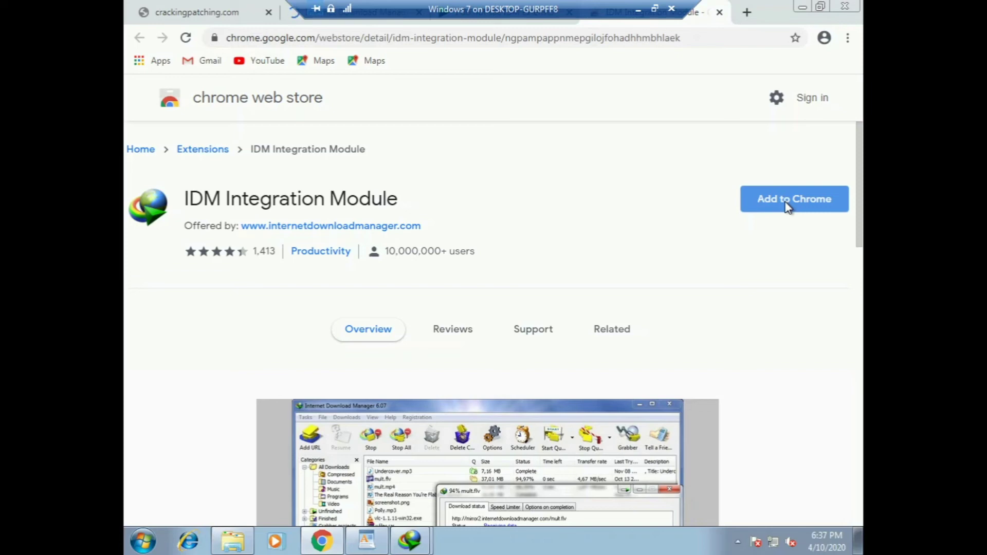
# Add the IDM Integration Module to Chrome and confirm with Add extension.
pyautogui.click(788, 208)
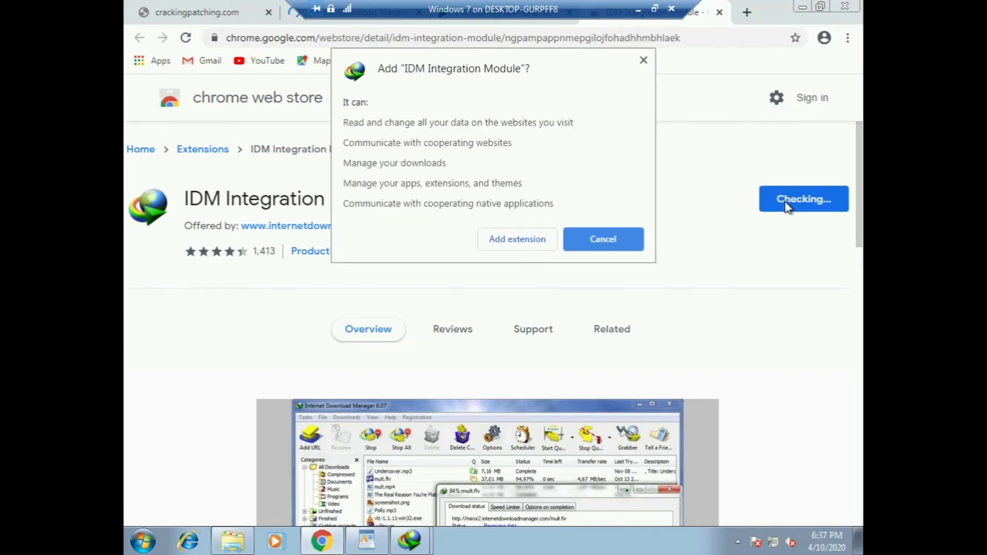
pyautogui.click(504, 241)
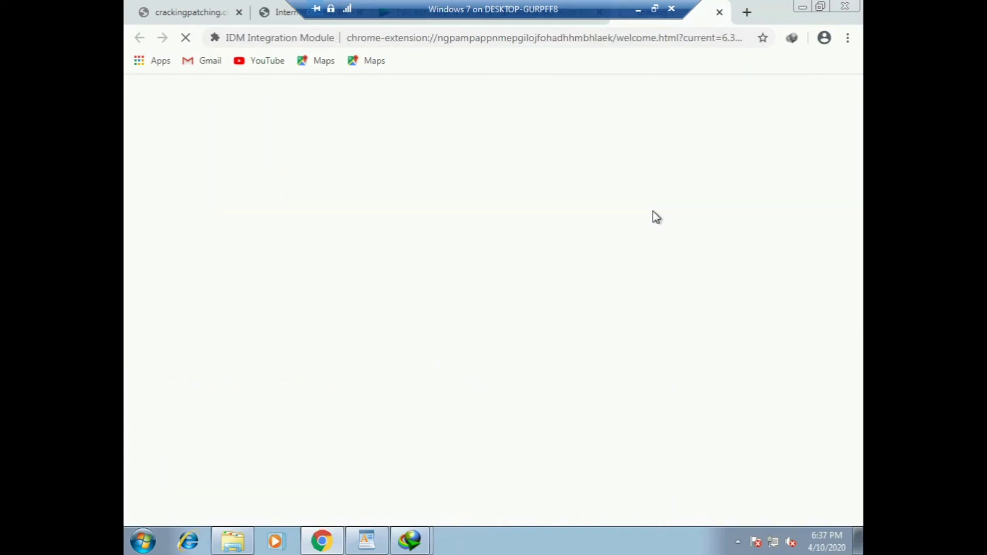
# In a new tab, search Google for 'youtube' and open the YouTube result.
pyautogui.click(747, 13)
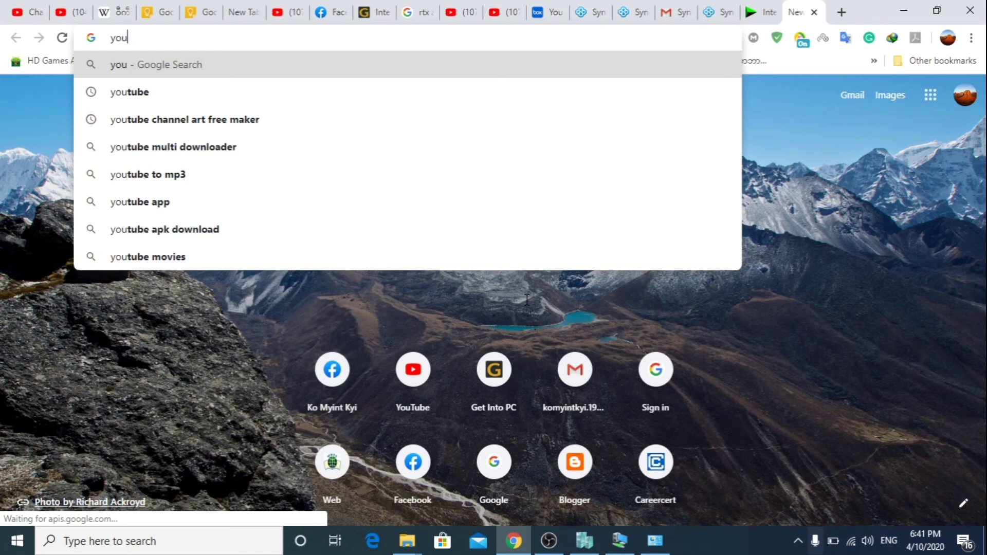
pyautogui.click(164, 91)
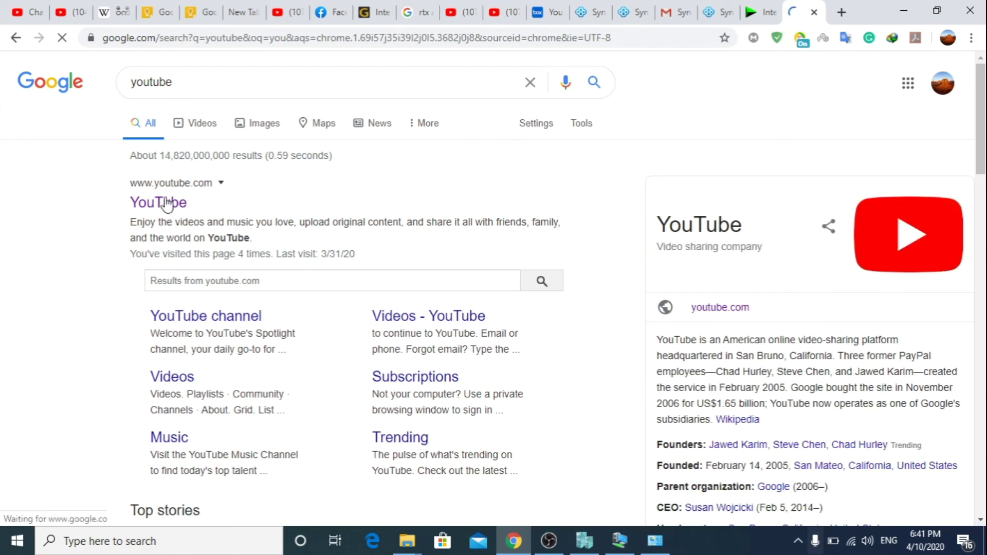
pyautogui.click(167, 203)
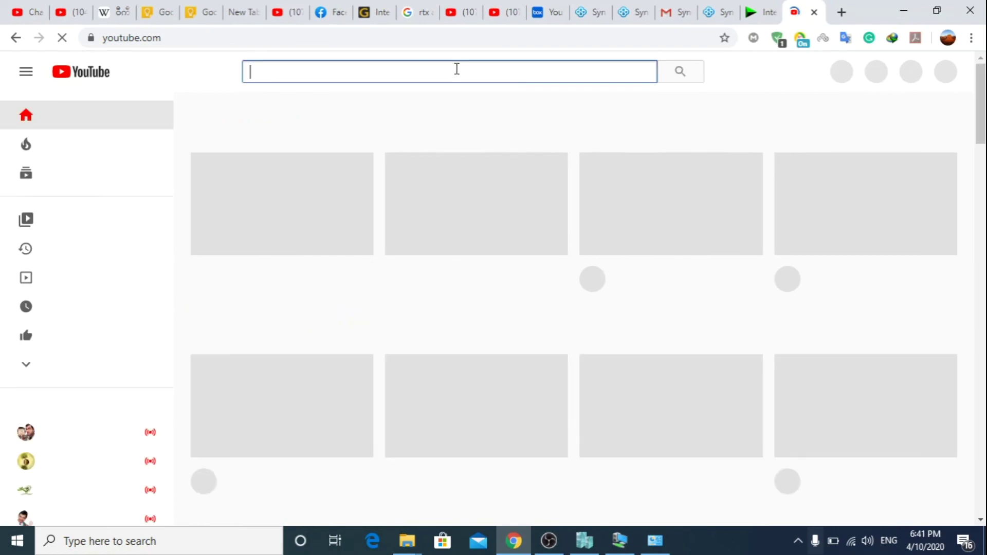
# Search YouTube for 'myo' and open the first MYO GYI video.
pyautogui.write('myo')
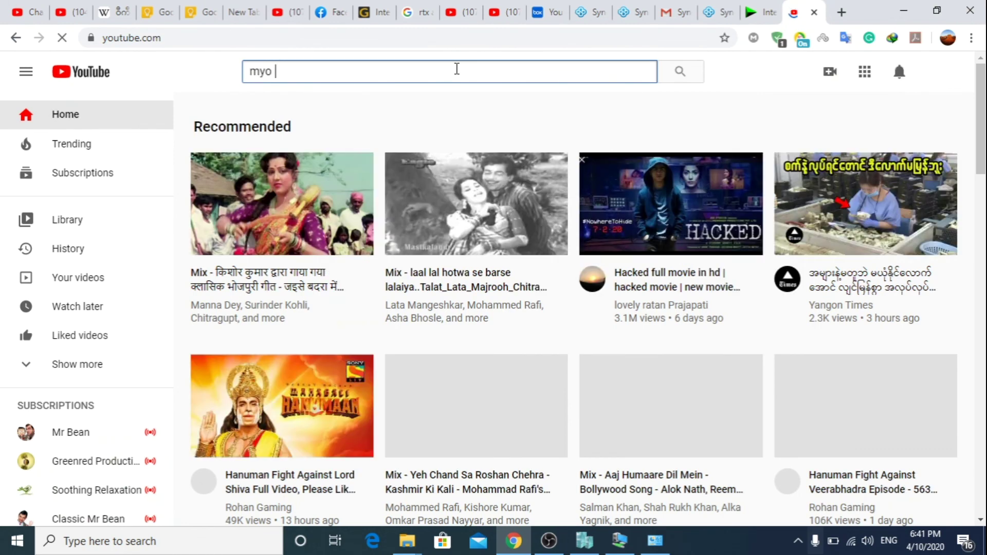
pyautogui.press('Return')
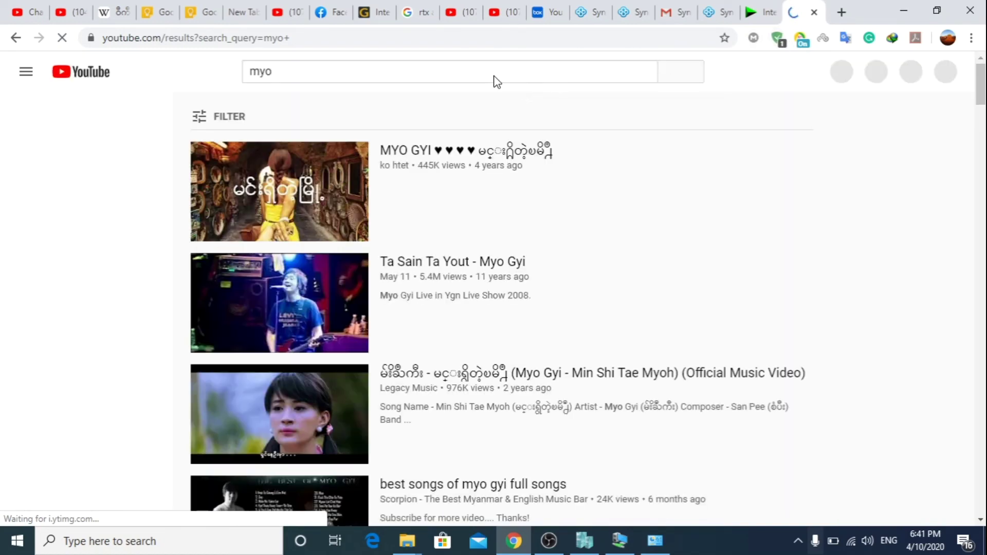
pyautogui.click(442, 153)
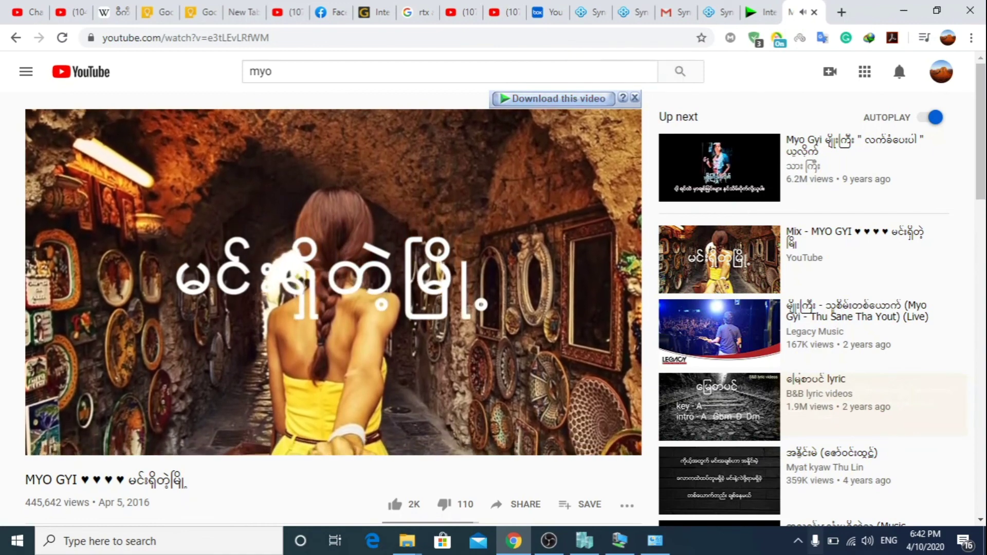
# Pause the MYO GYI video and download its 480p MKV version to Downloads\Video.
pyautogui.click(402, 283)
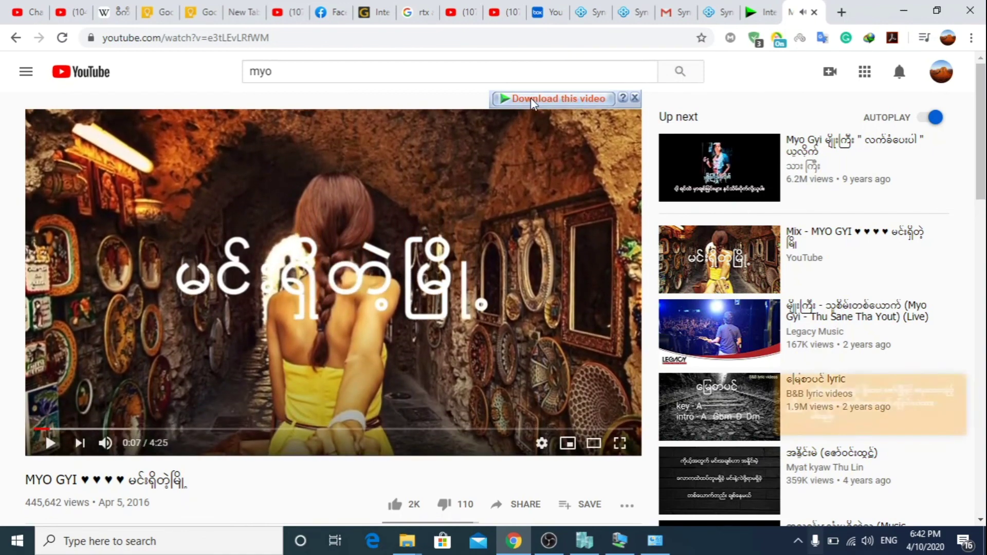
pyautogui.click(532, 100)
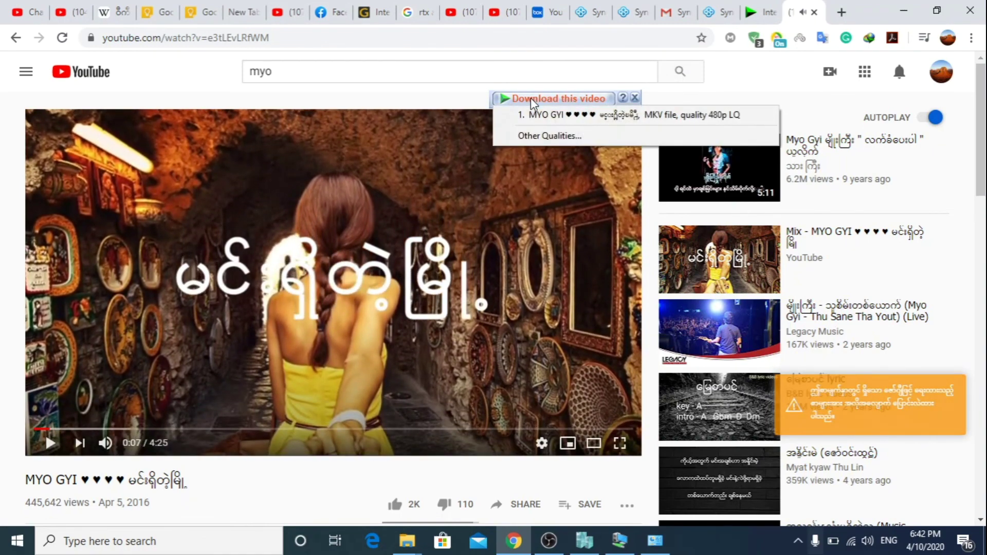
pyautogui.click(576, 116)
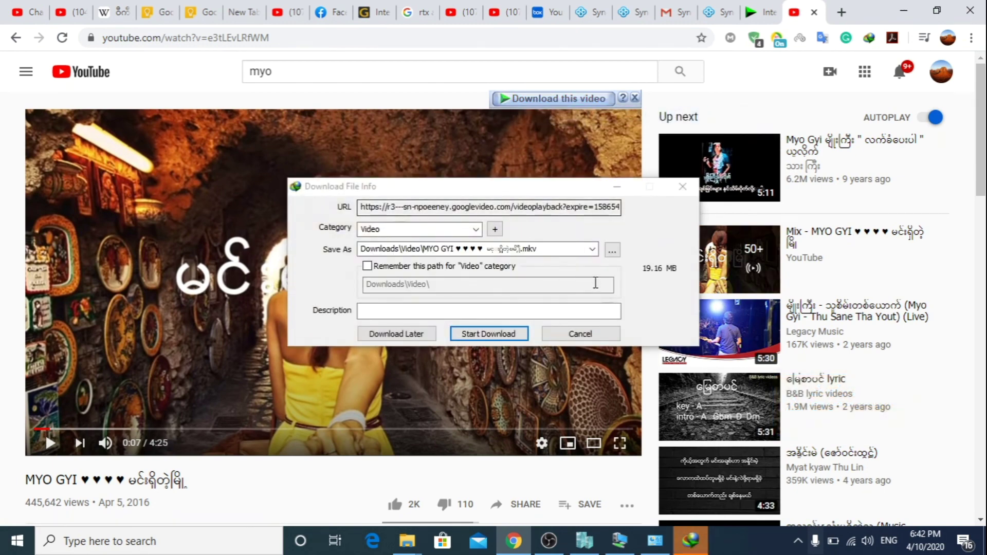
pyautogui.click(508, 335)
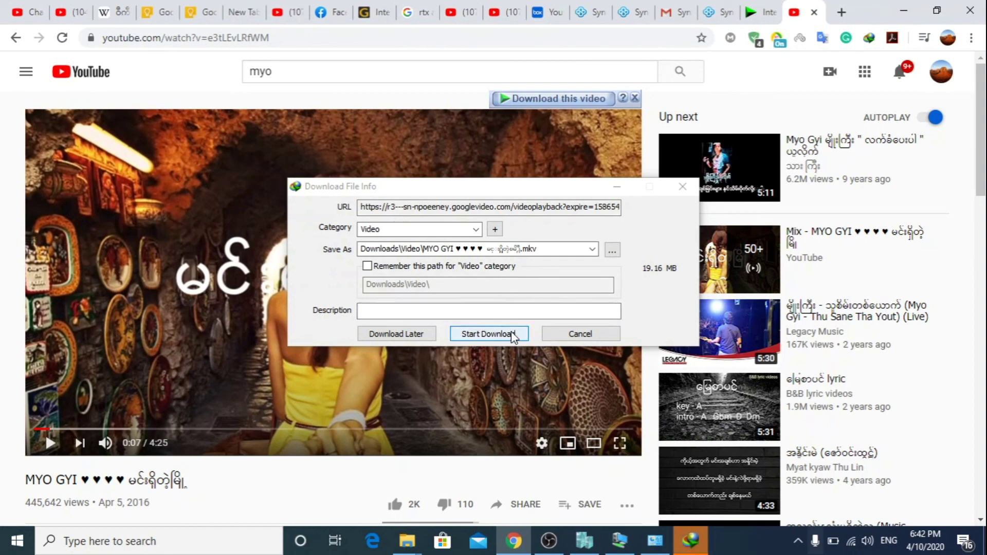